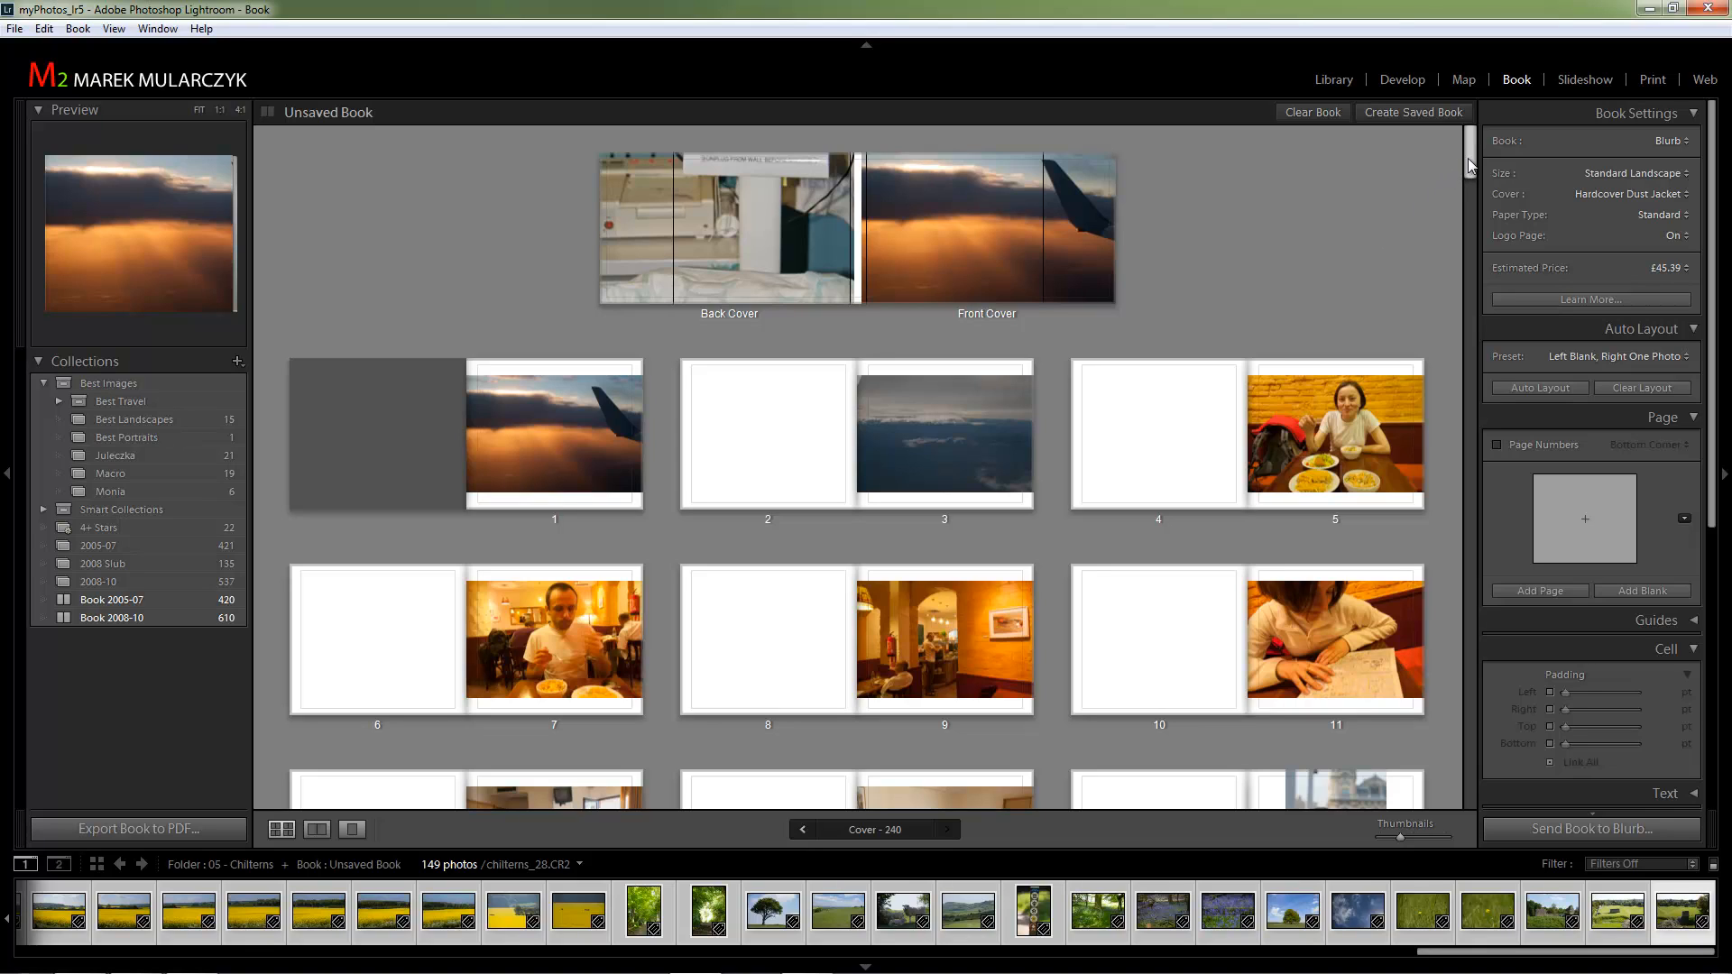
# Clear all photos and pages from the unsaved book and check the available book sizes.
pyautogui.moveTo(1469, 158)
pyautogui.mouseDown()
pyautogui.moveTo(1469, 209)
pyautogui.moveTo(1465, 149)
pyautogui.mouseUp()
pyautogui.click(1317, 113)
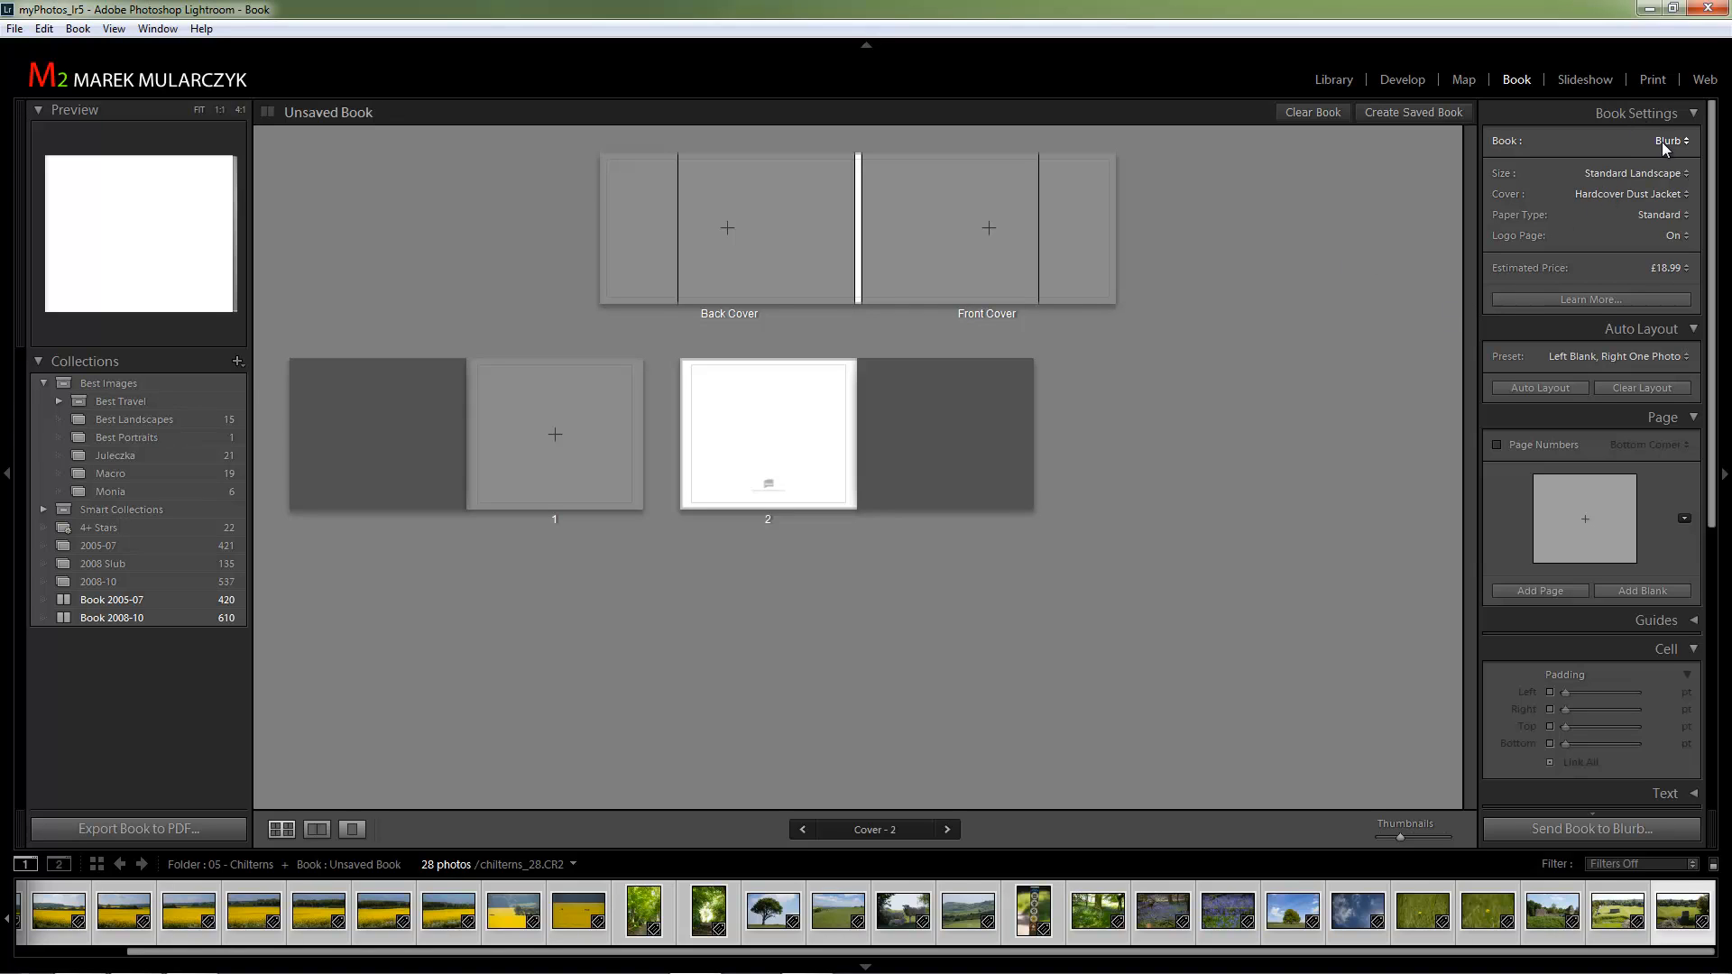
pyautogui.click(1648, 174)
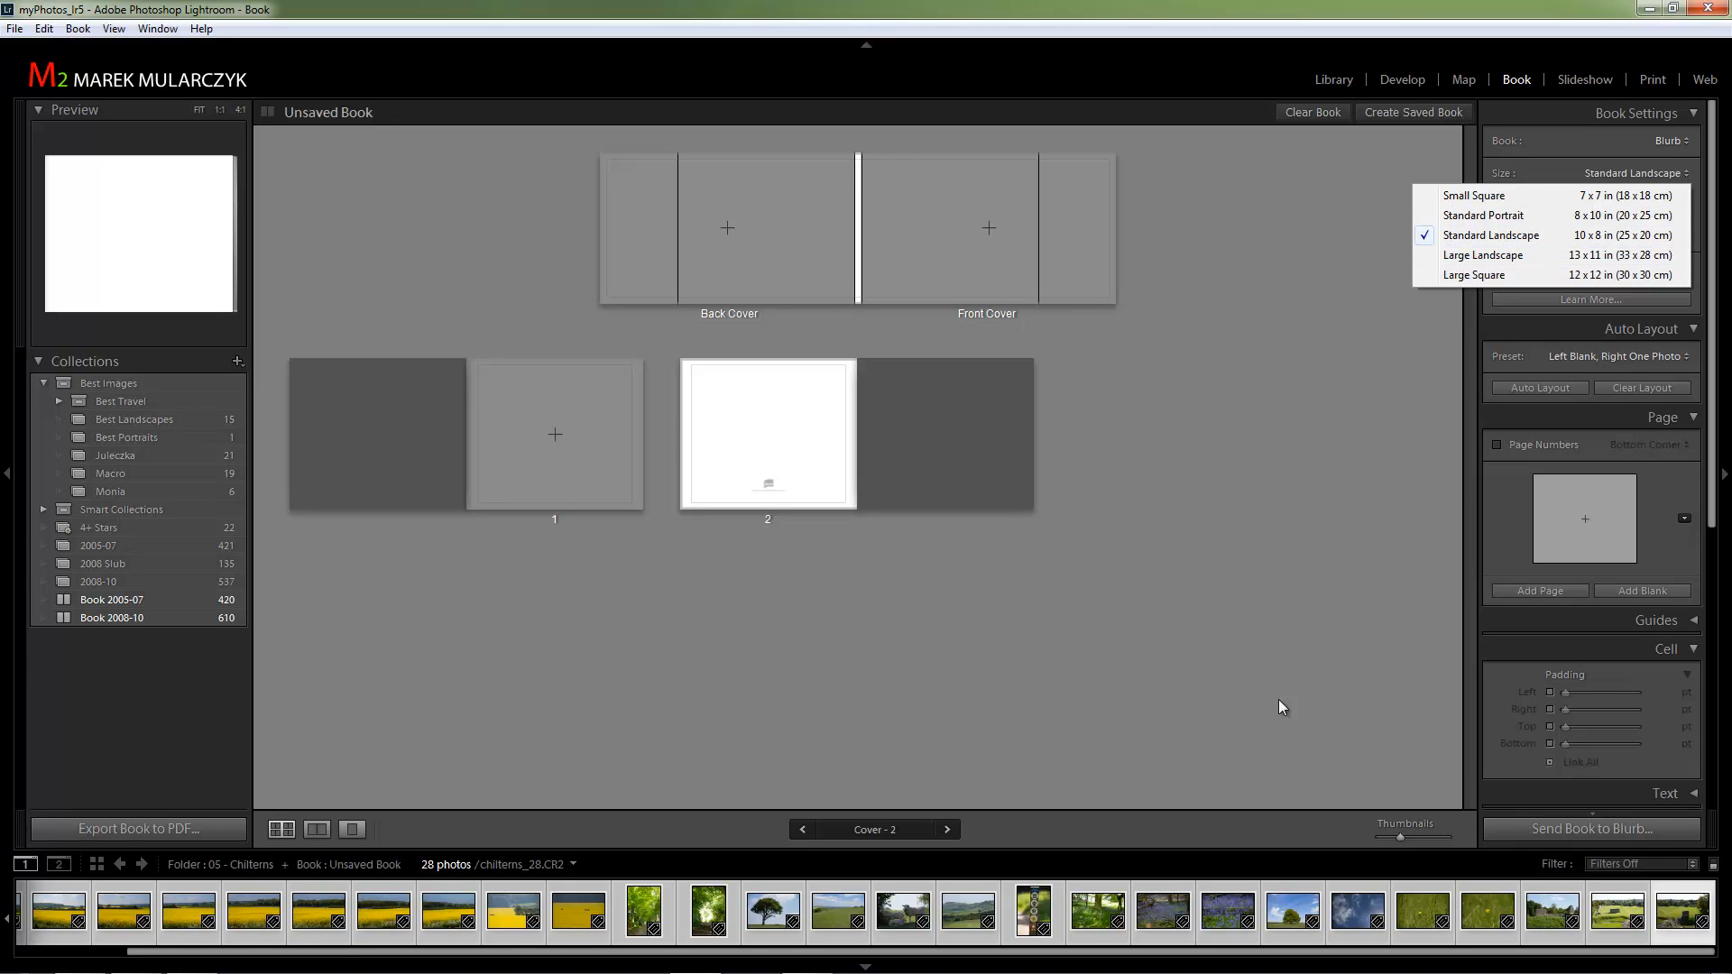
pyautogui.click(1393, 349)
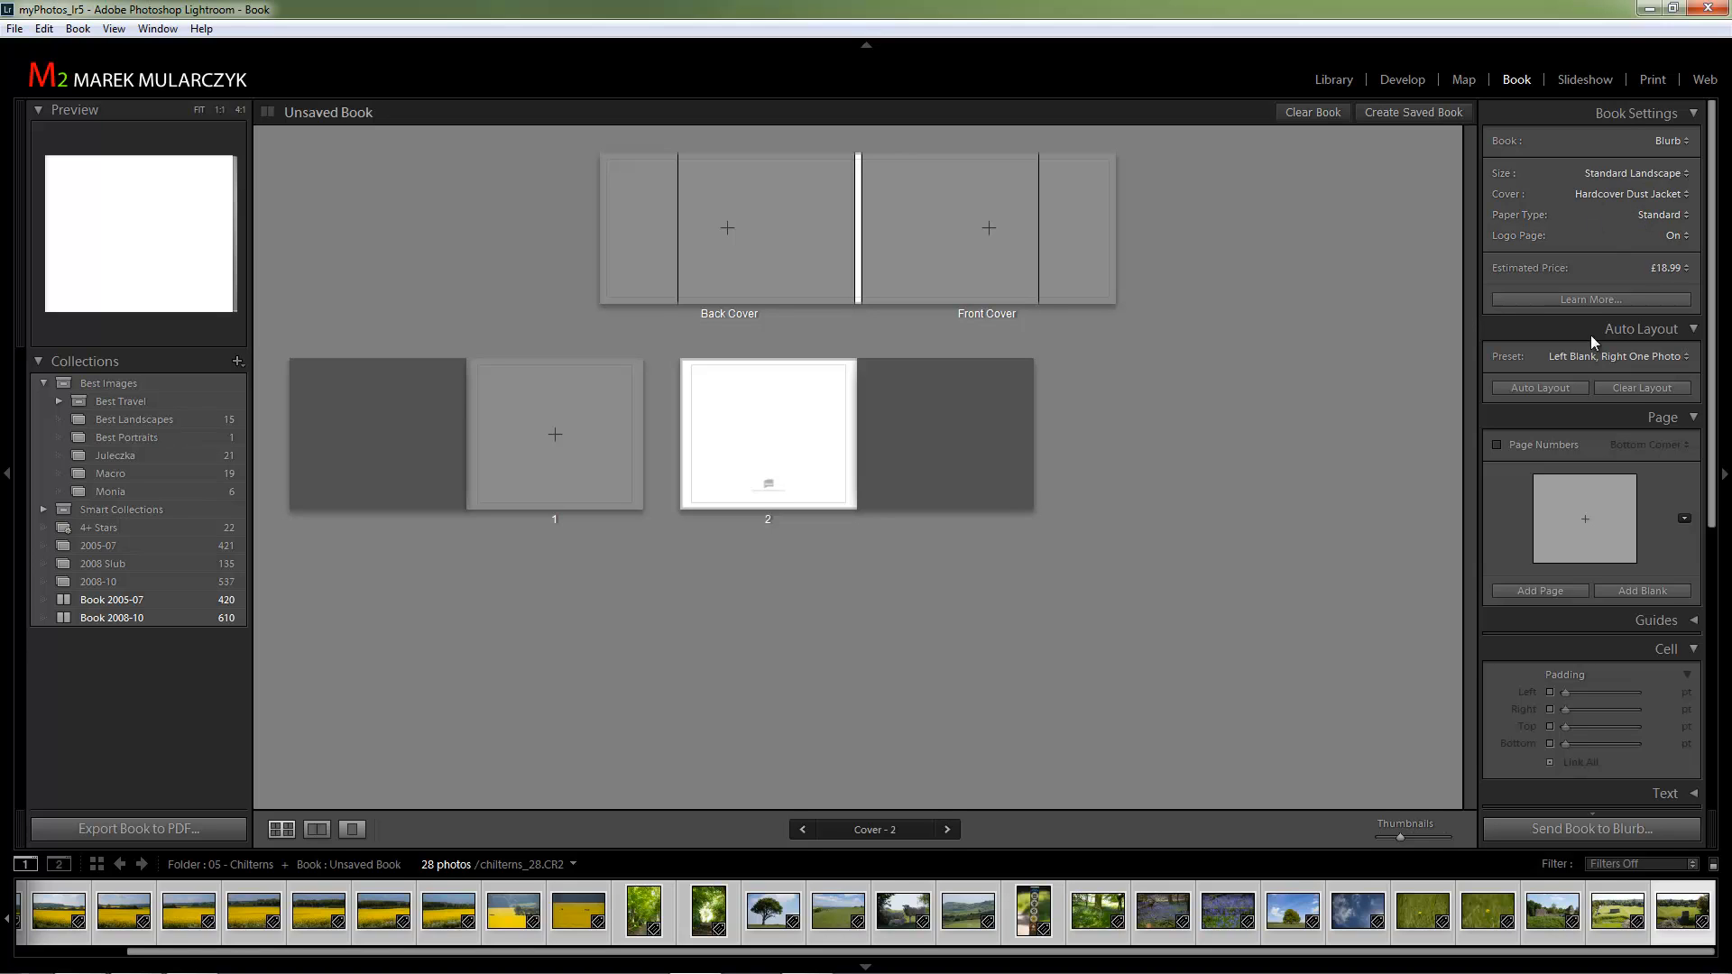
# Fill the empty book by Auto Layout with the Left Blank, Right One Photo preset and review its pages up to the cover.
pyautogui.click(1550, 388)
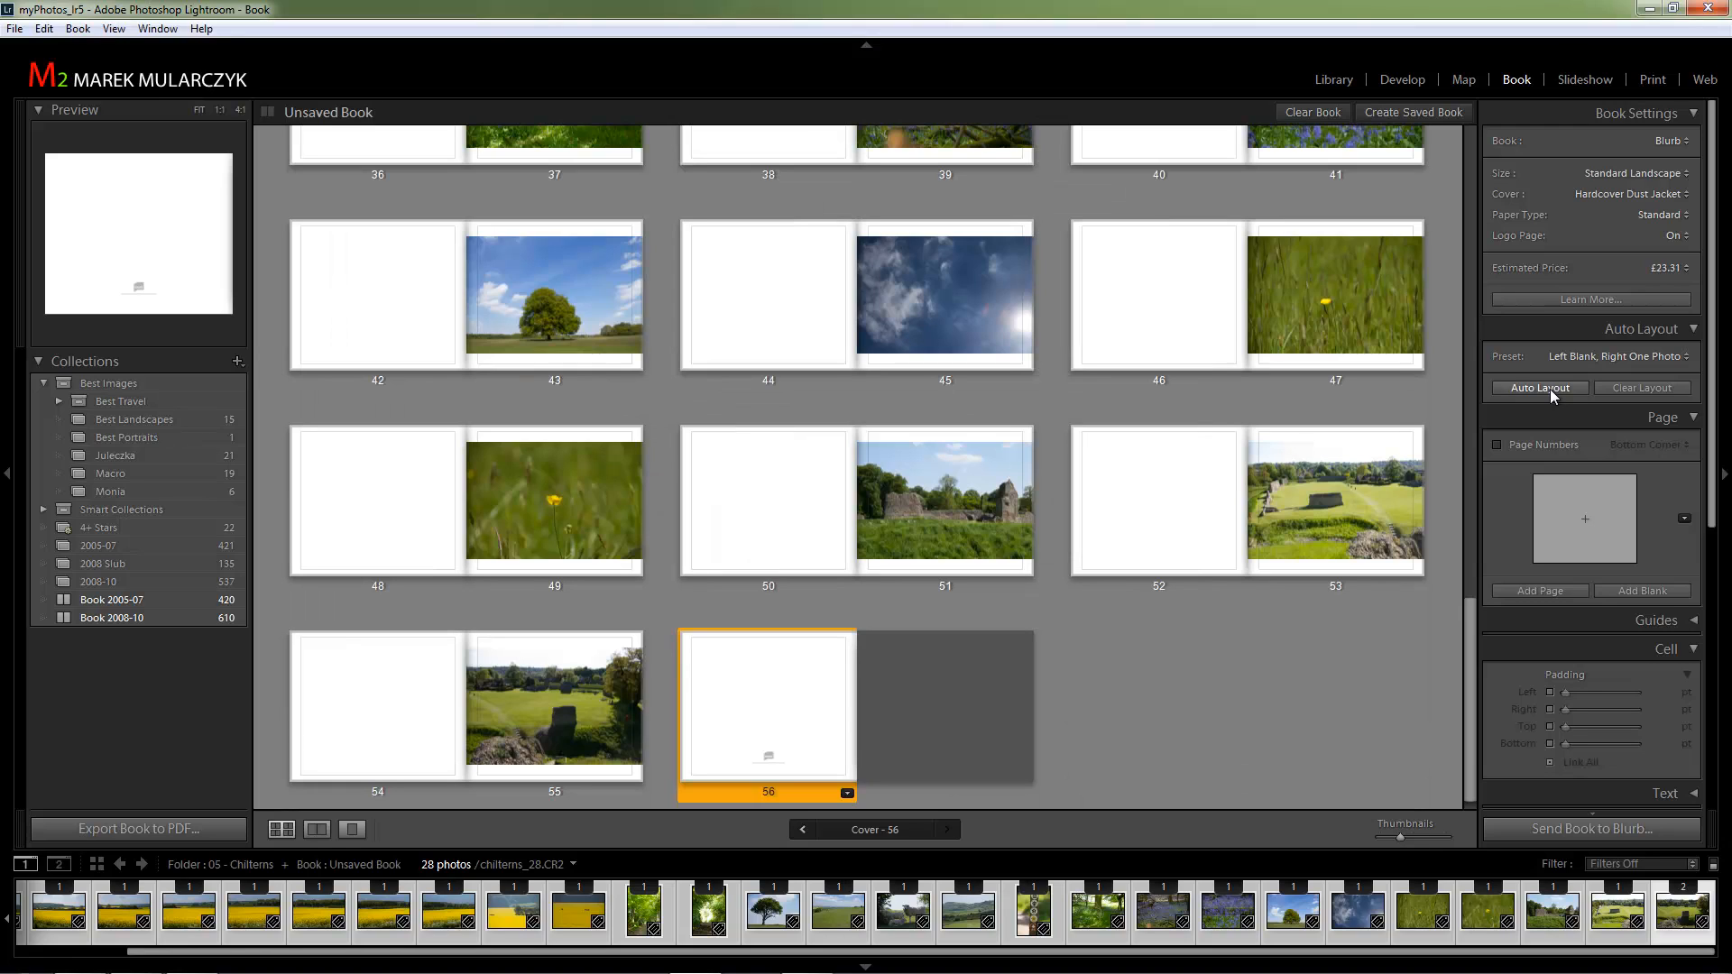
pyautogui.click(1466, 712)
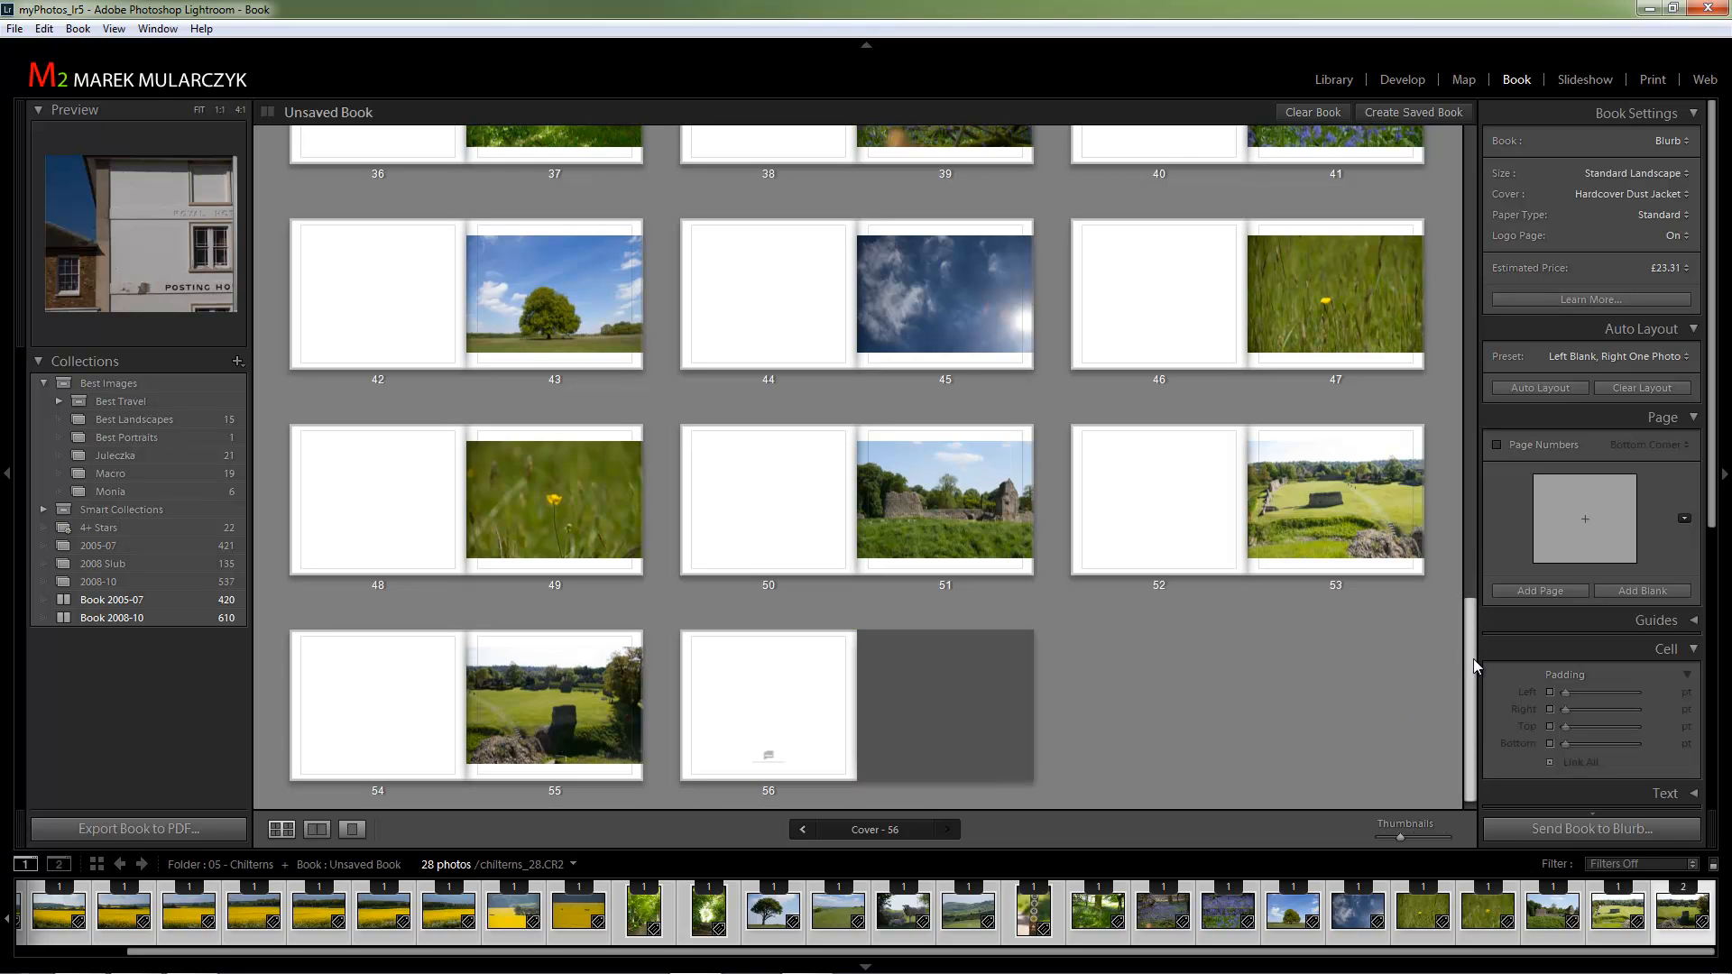
pyautogui.moveTo(1474, 659); pyautogui.dragTo(1456, 148)
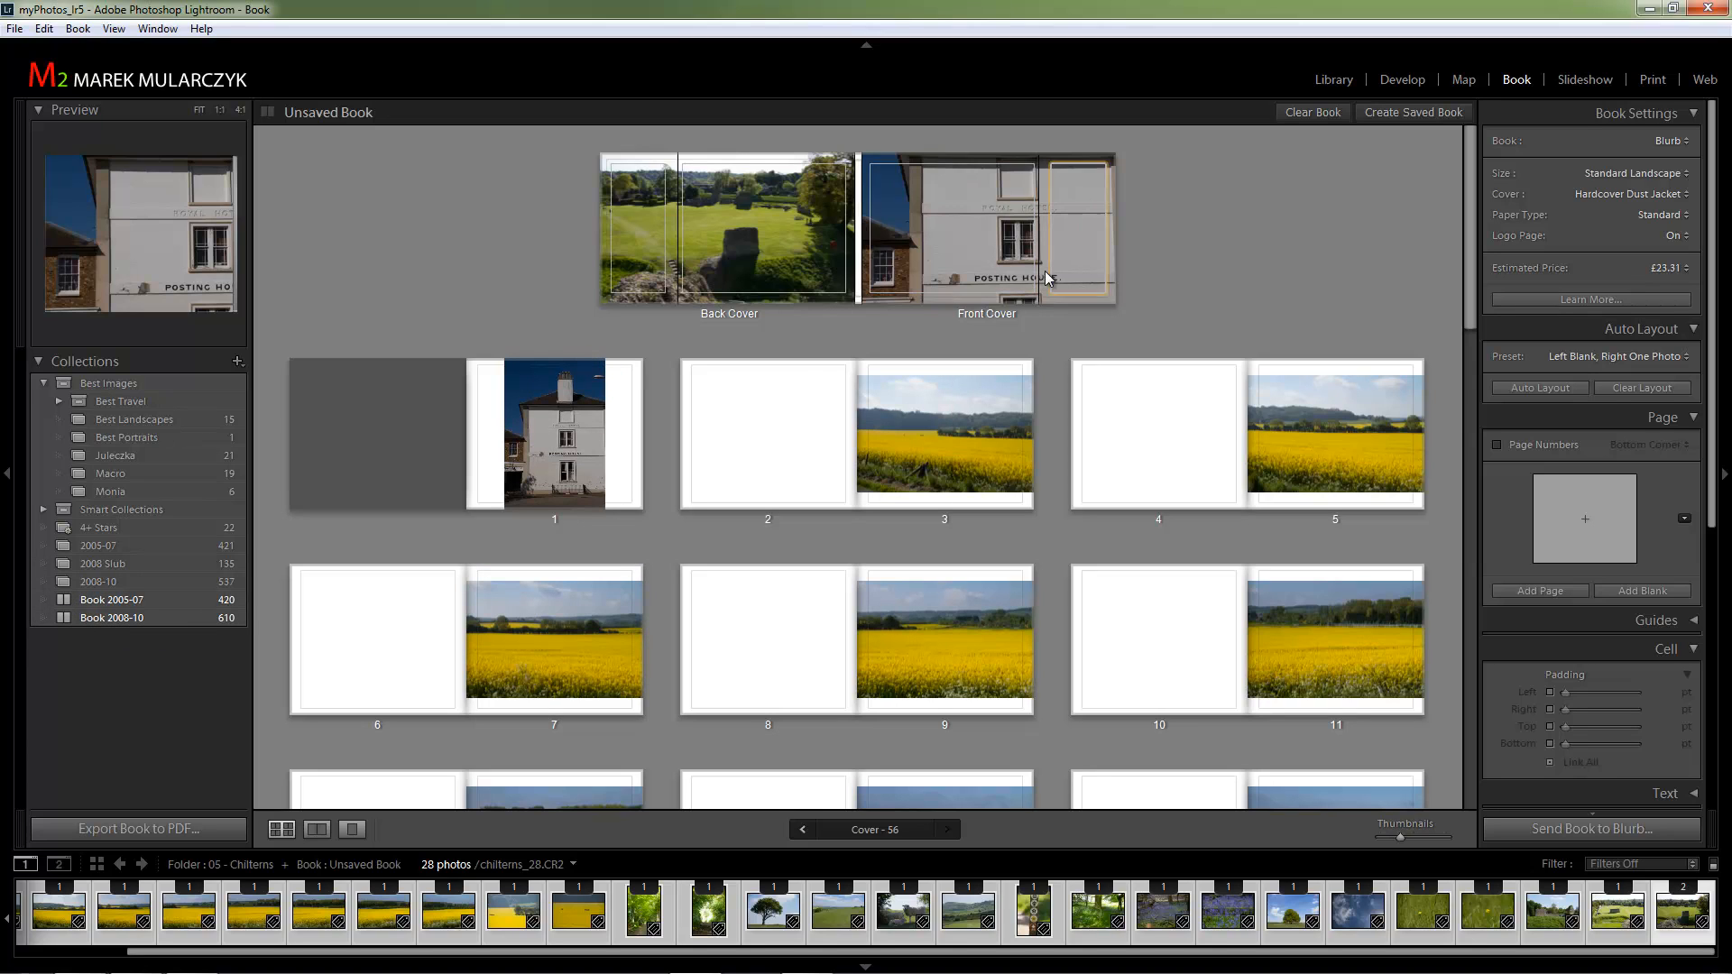
# Find the 2005-07 collection and Book 2005-07 in the Library, and view that saved book in the Book module.
pyautogui.click(1336, 79)
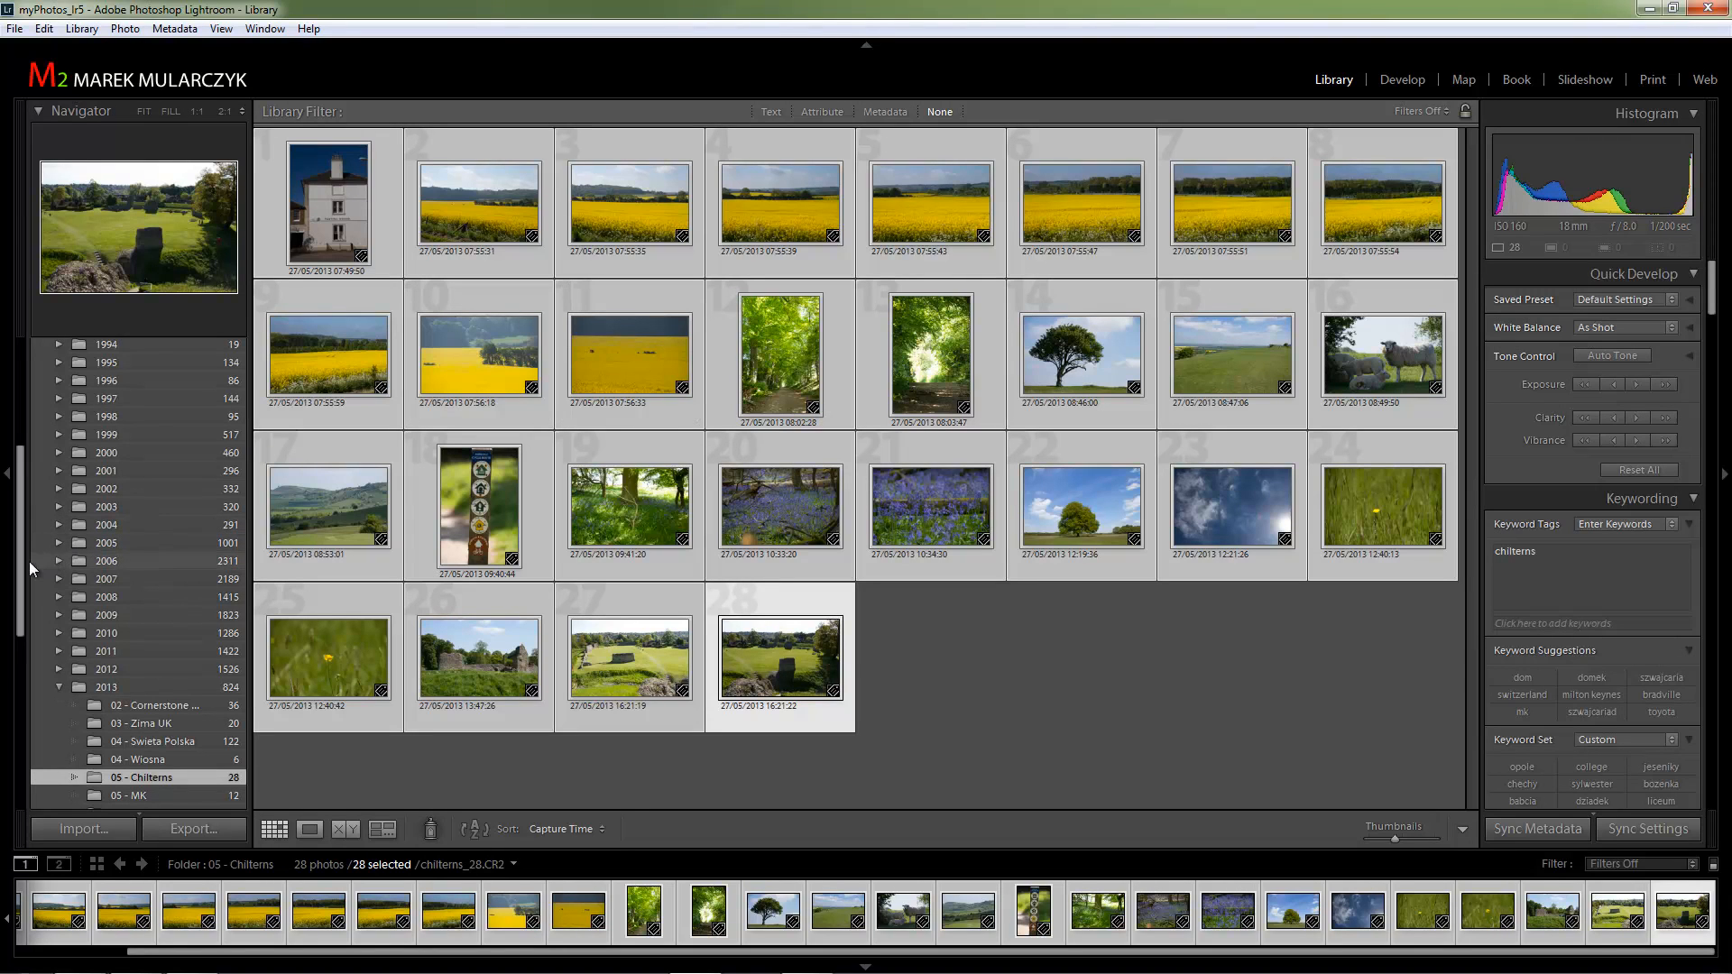
pyautogui.scroll(5, 19, 580)
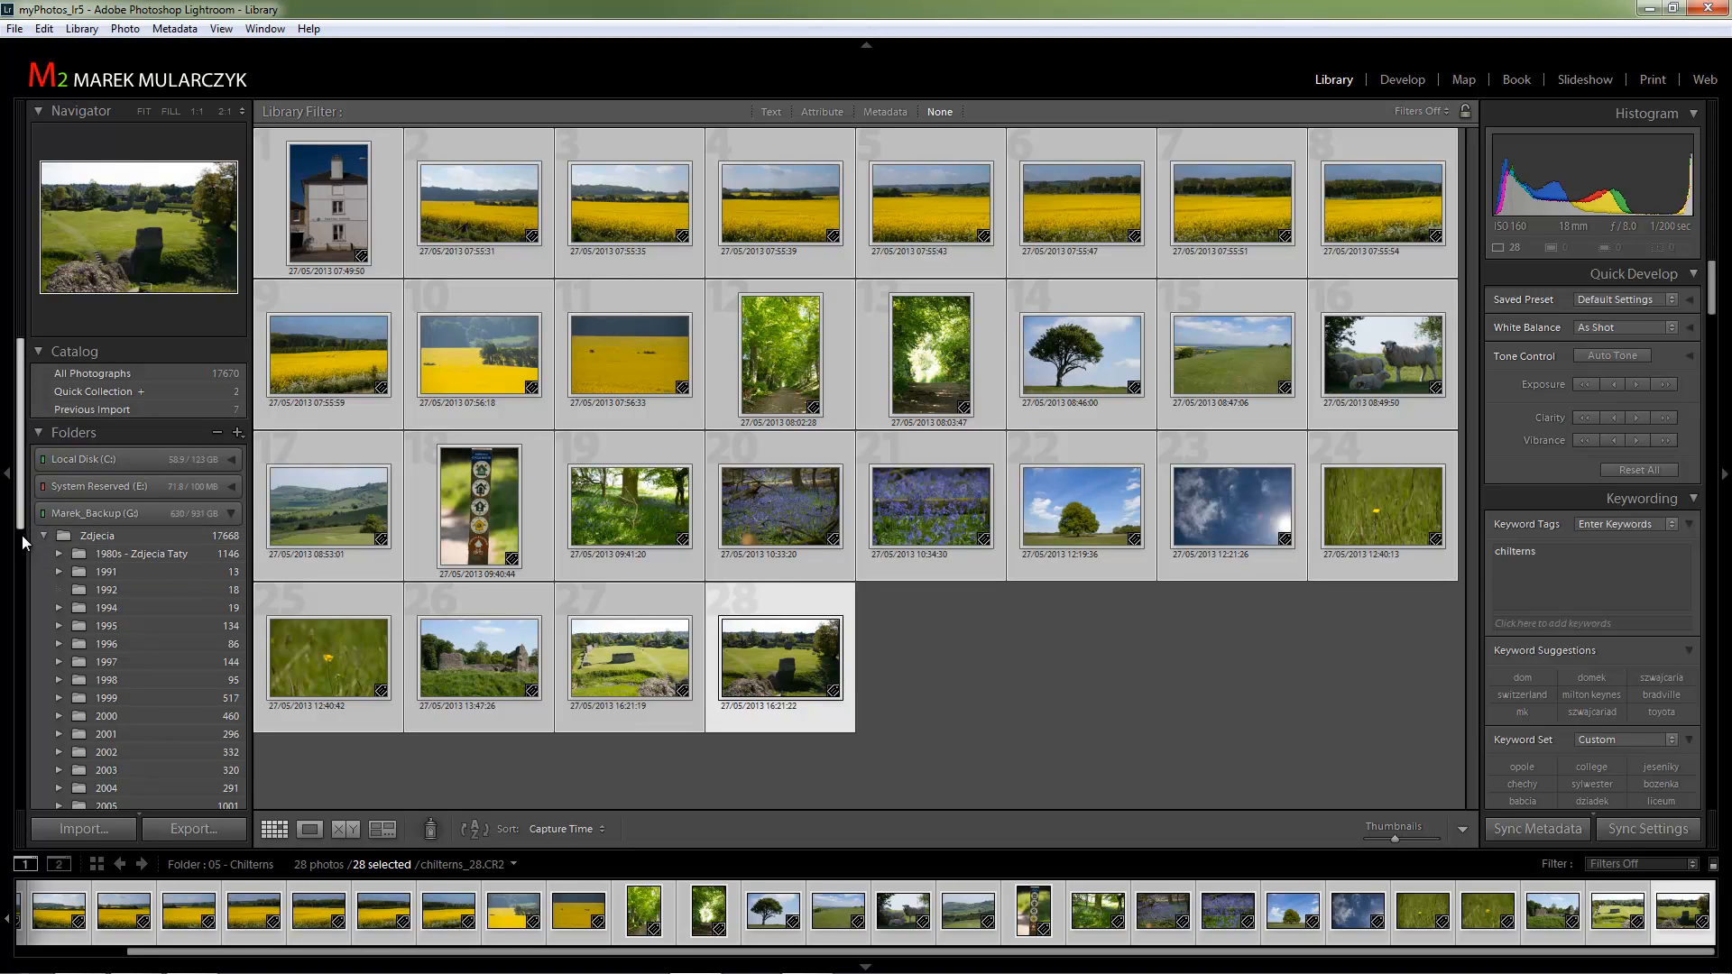
pyautogui.scroll(-3, 19, 577)
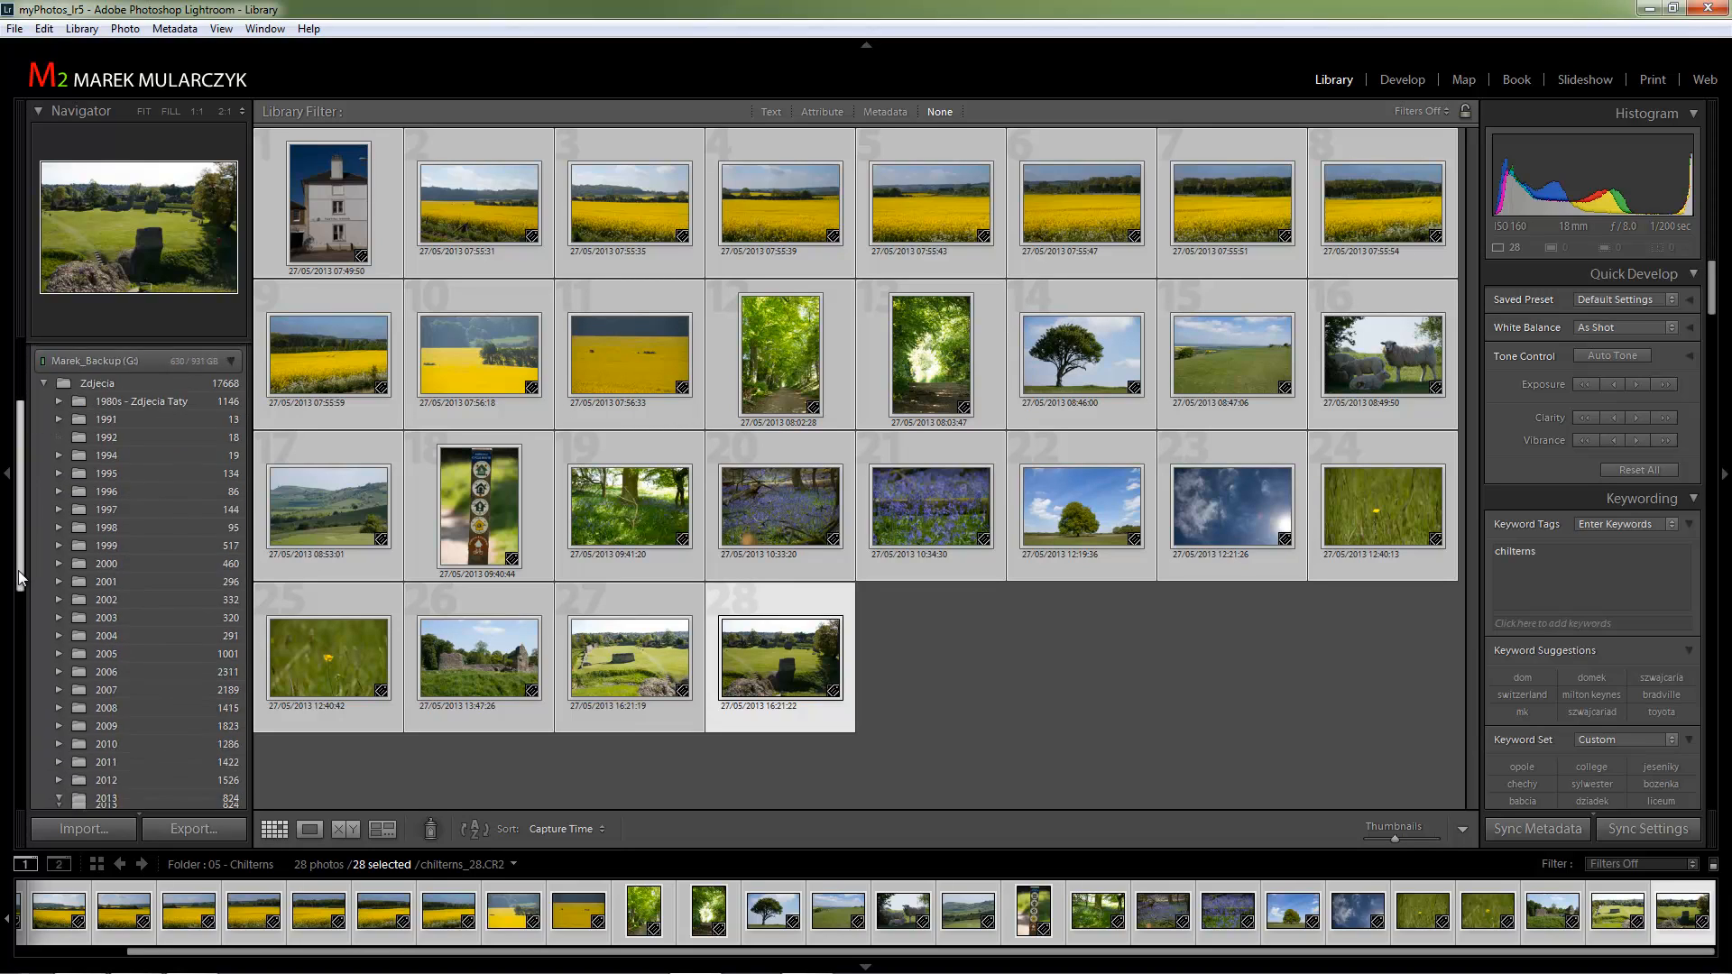
pyautogui.moveTo(20, 581); pyautogui.dragTo(12, 805)
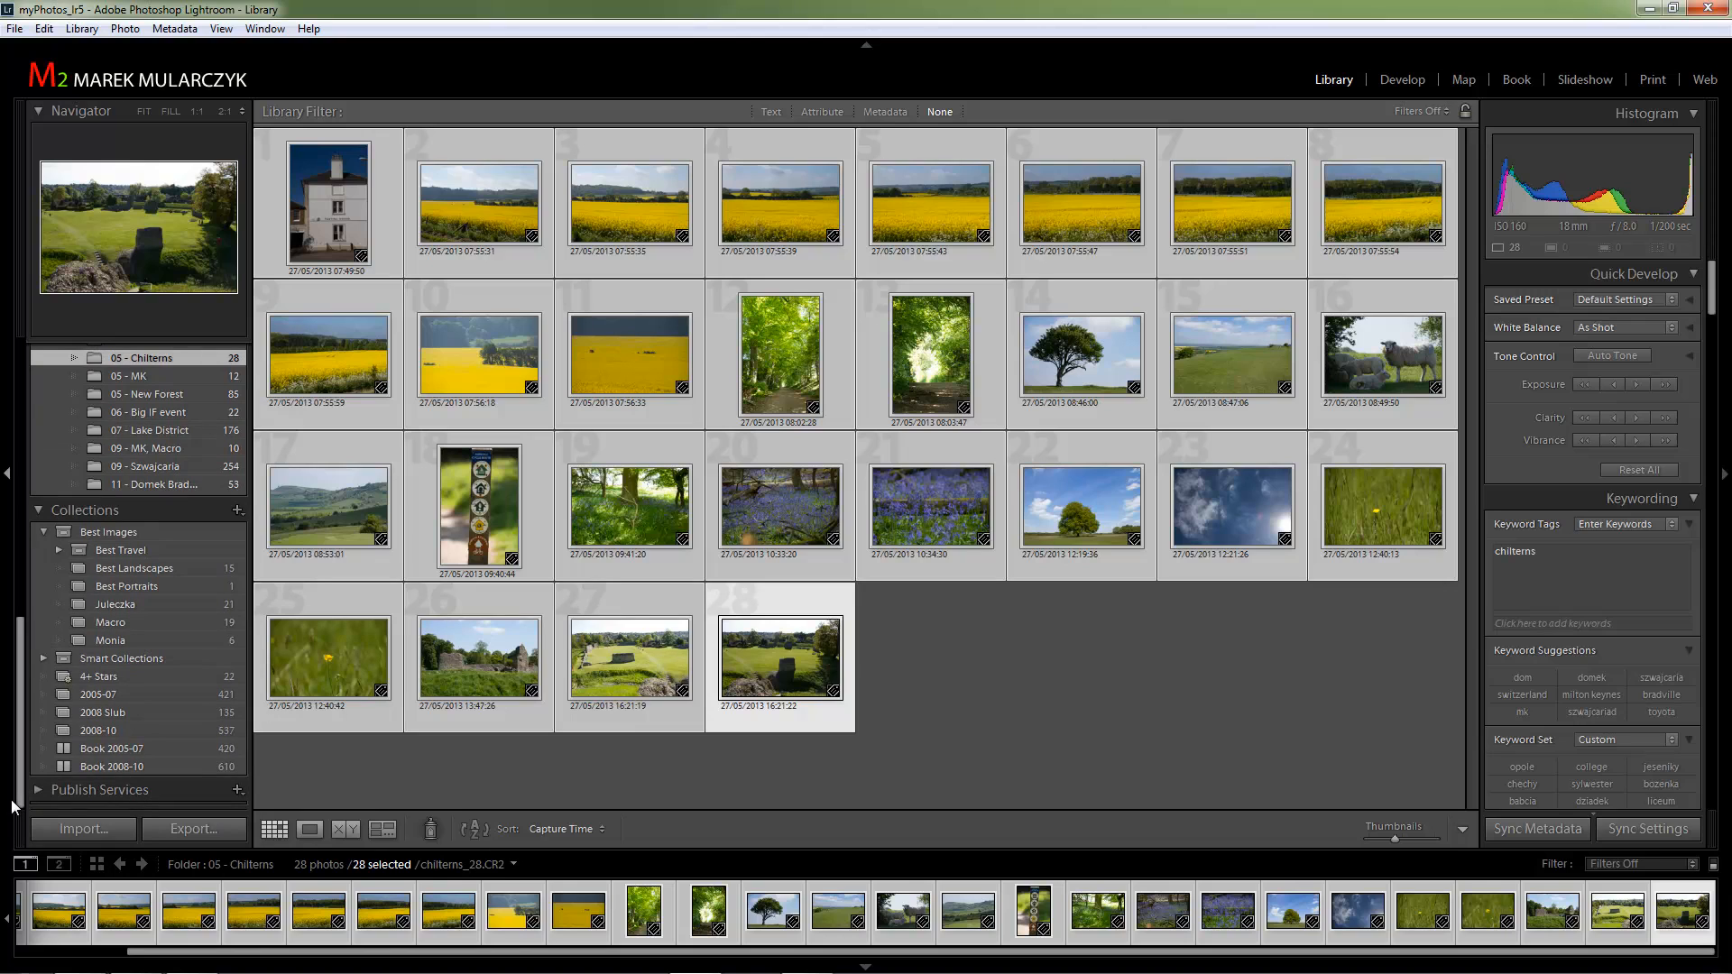
pyautogui.click(127, 695)
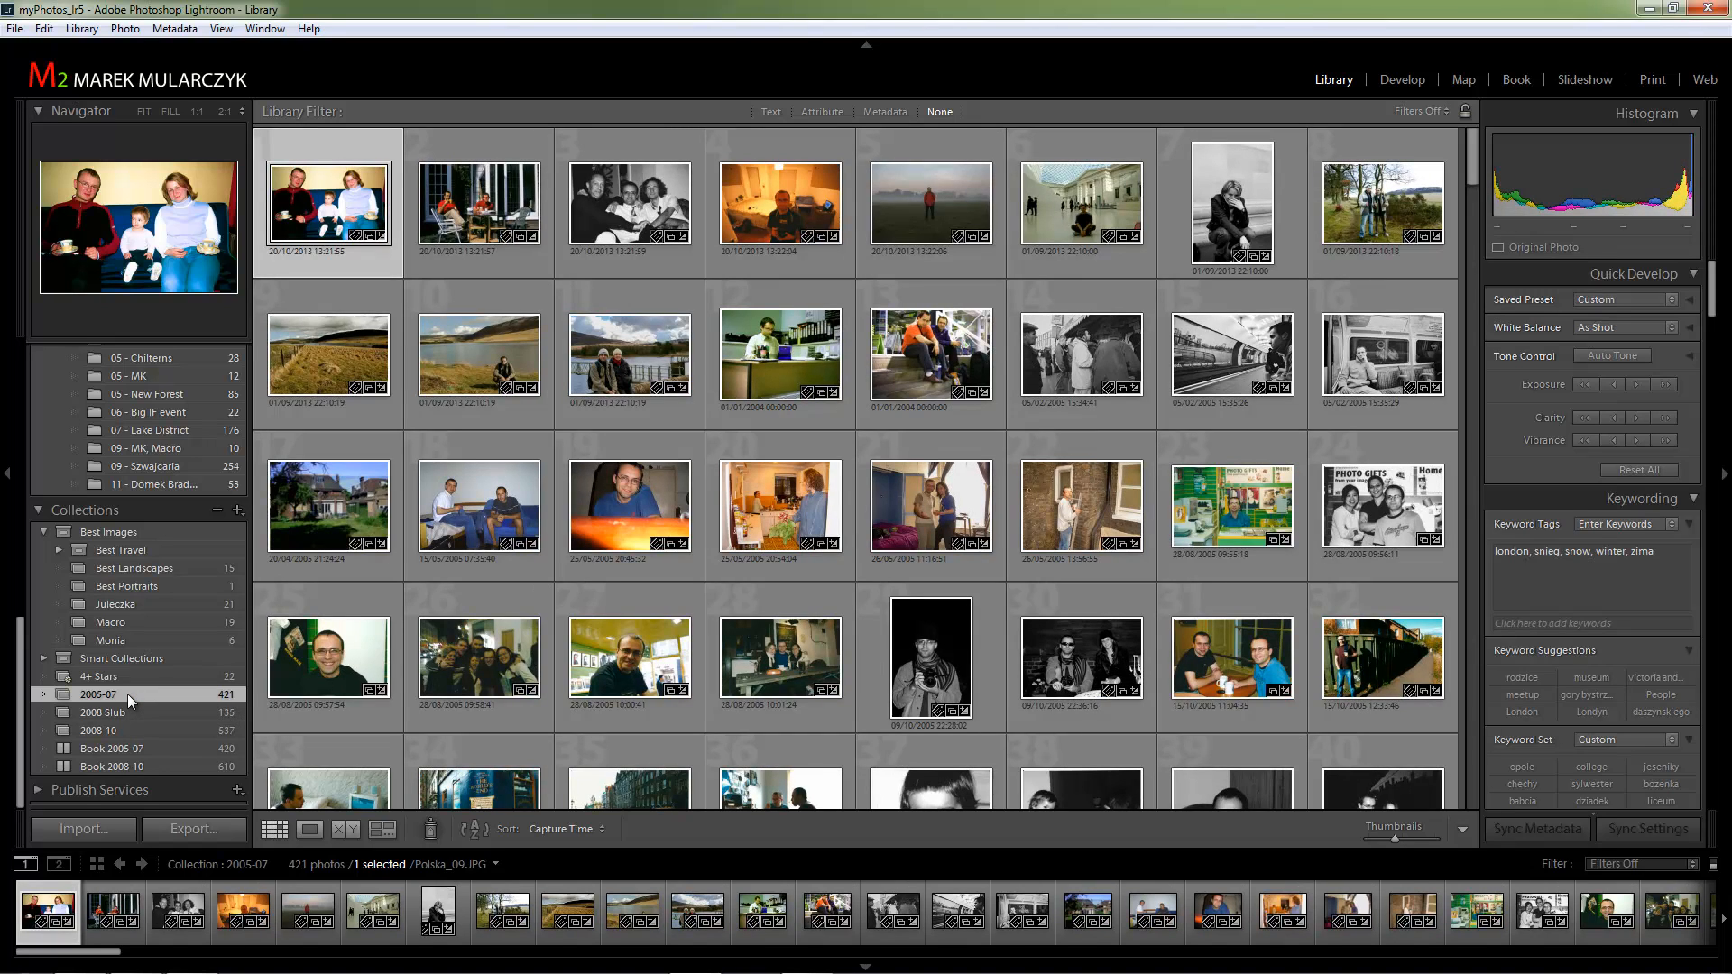
pyautogui.click(123, 745)
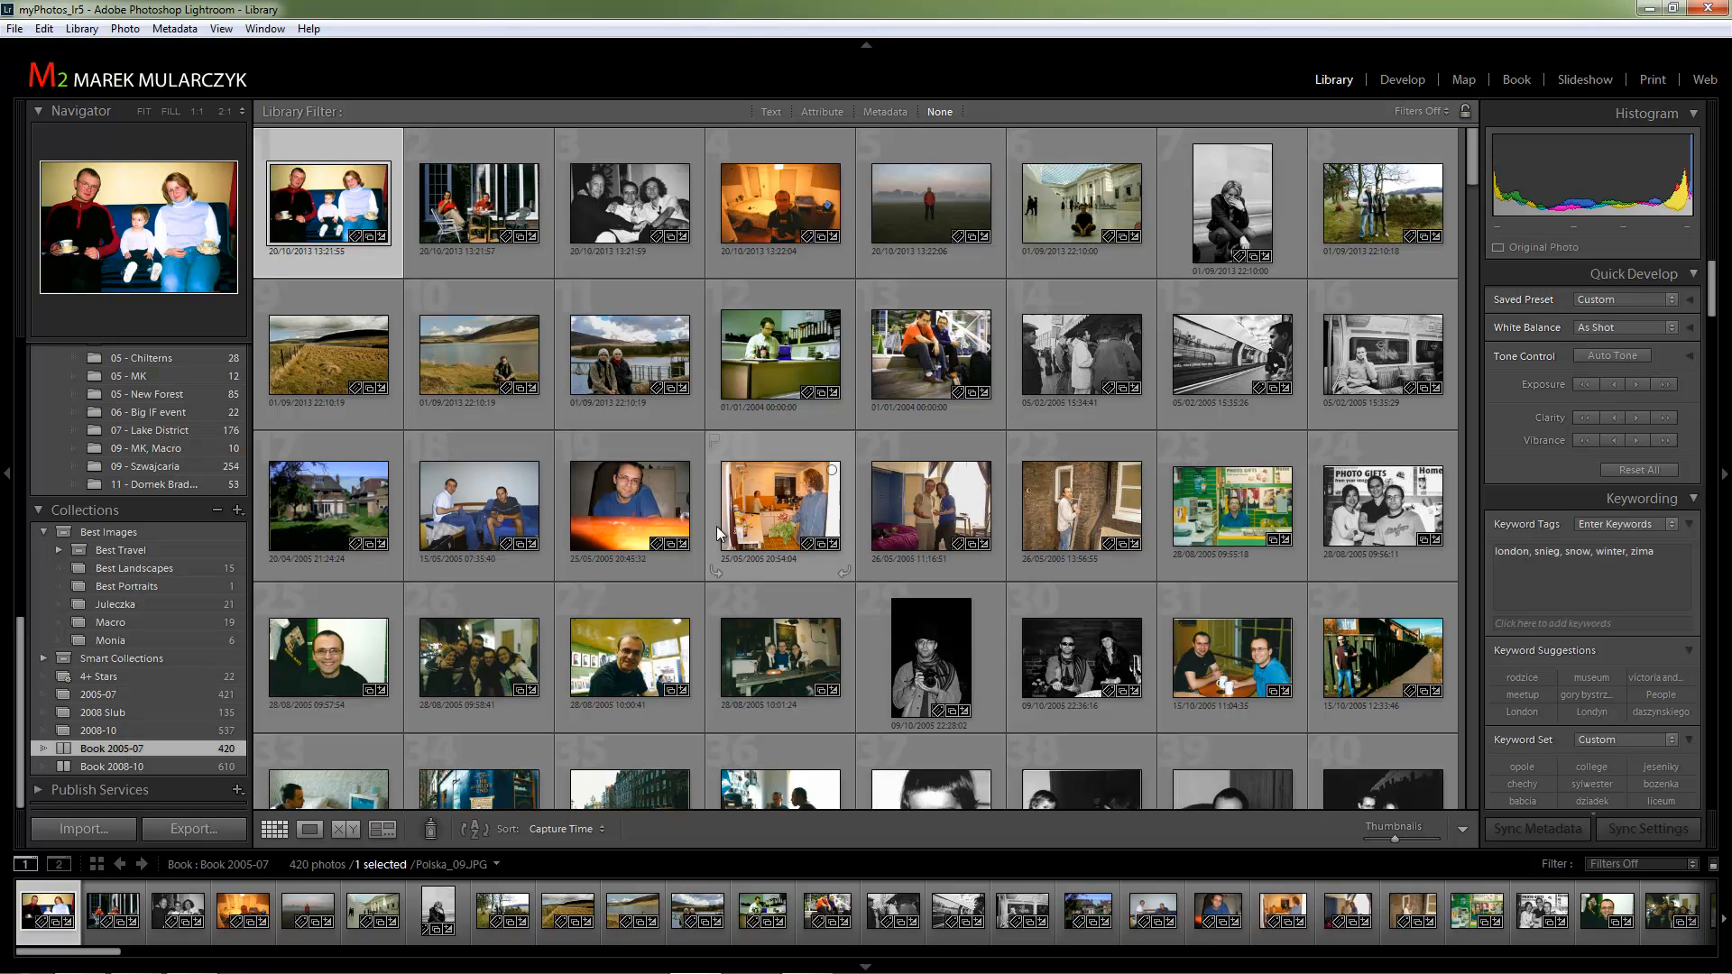
pyautogui.click(1517, 80)
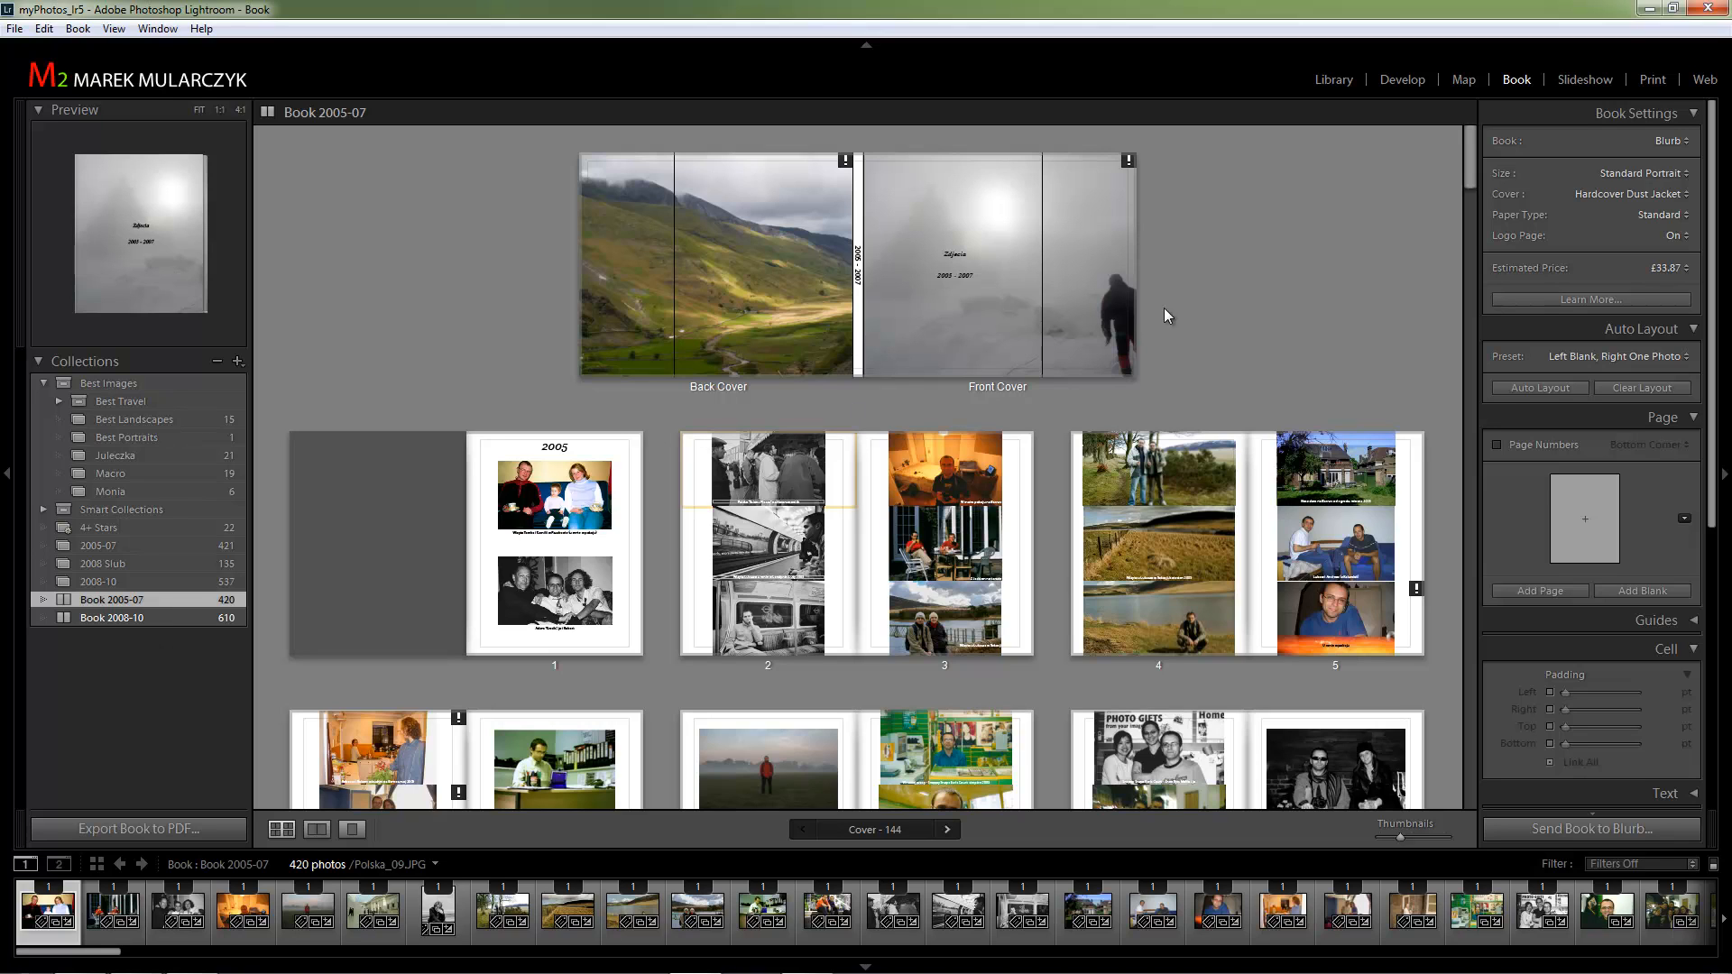
# Select all photos in the 05 - Chilterns folder and bring them back into the unsaved book in the Book module.
pyautogui.click(1337, 80)
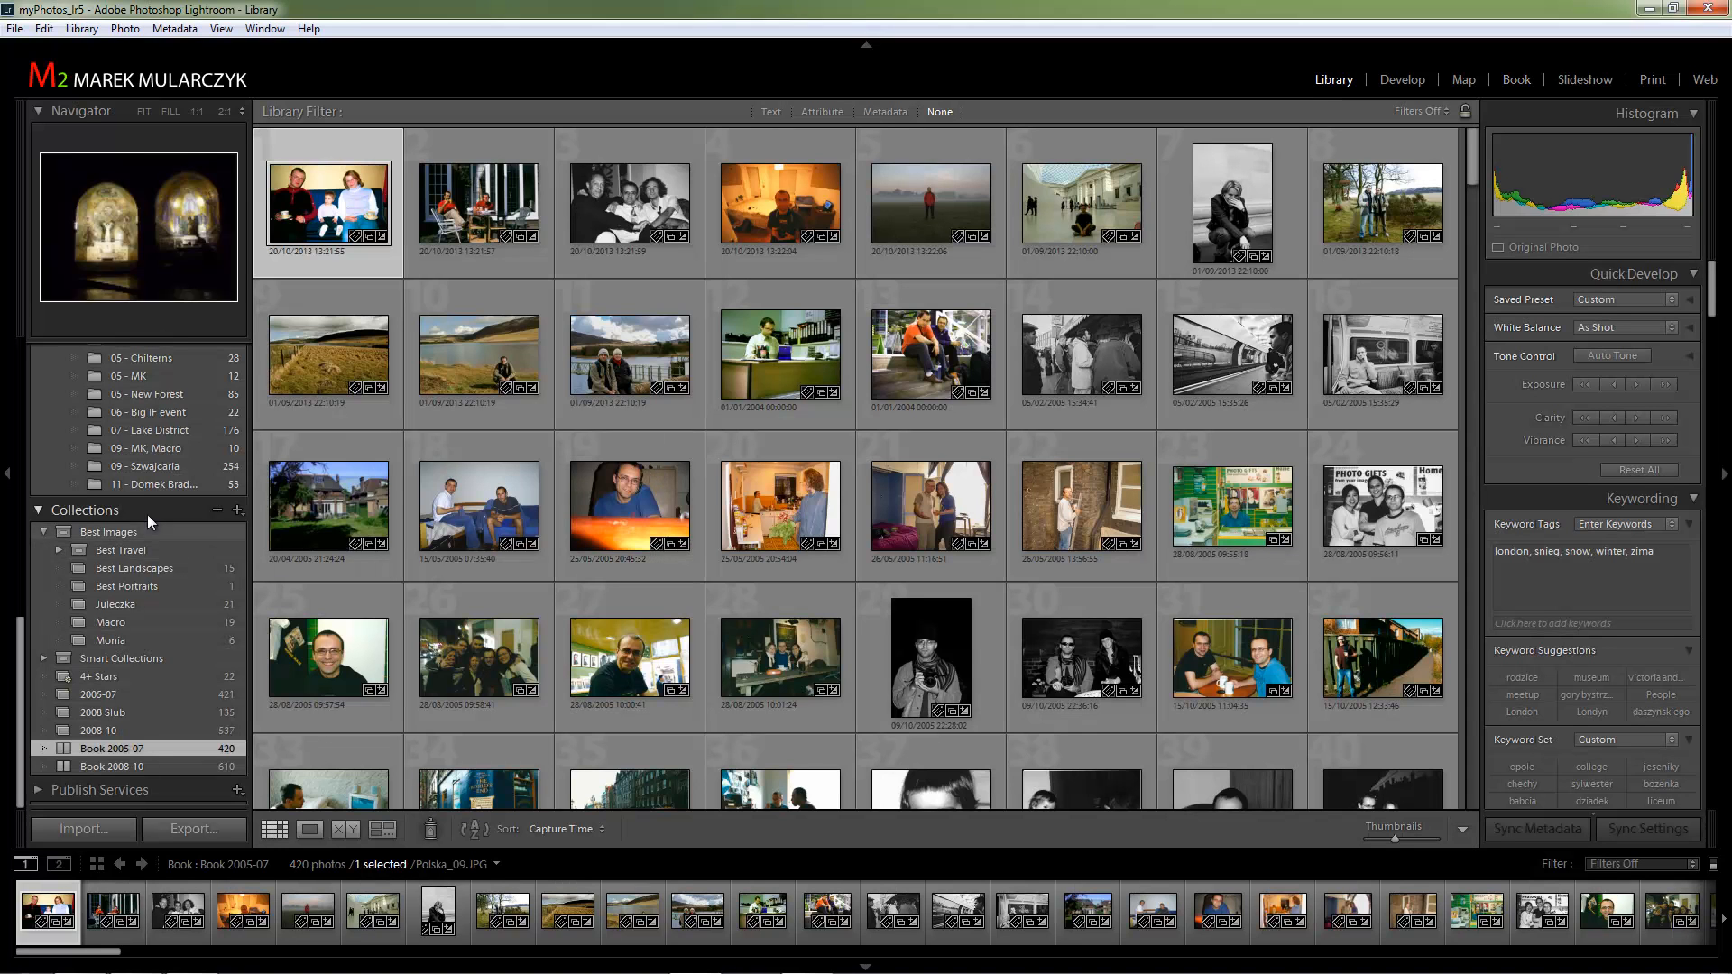
pyautogui.click(139, 361)
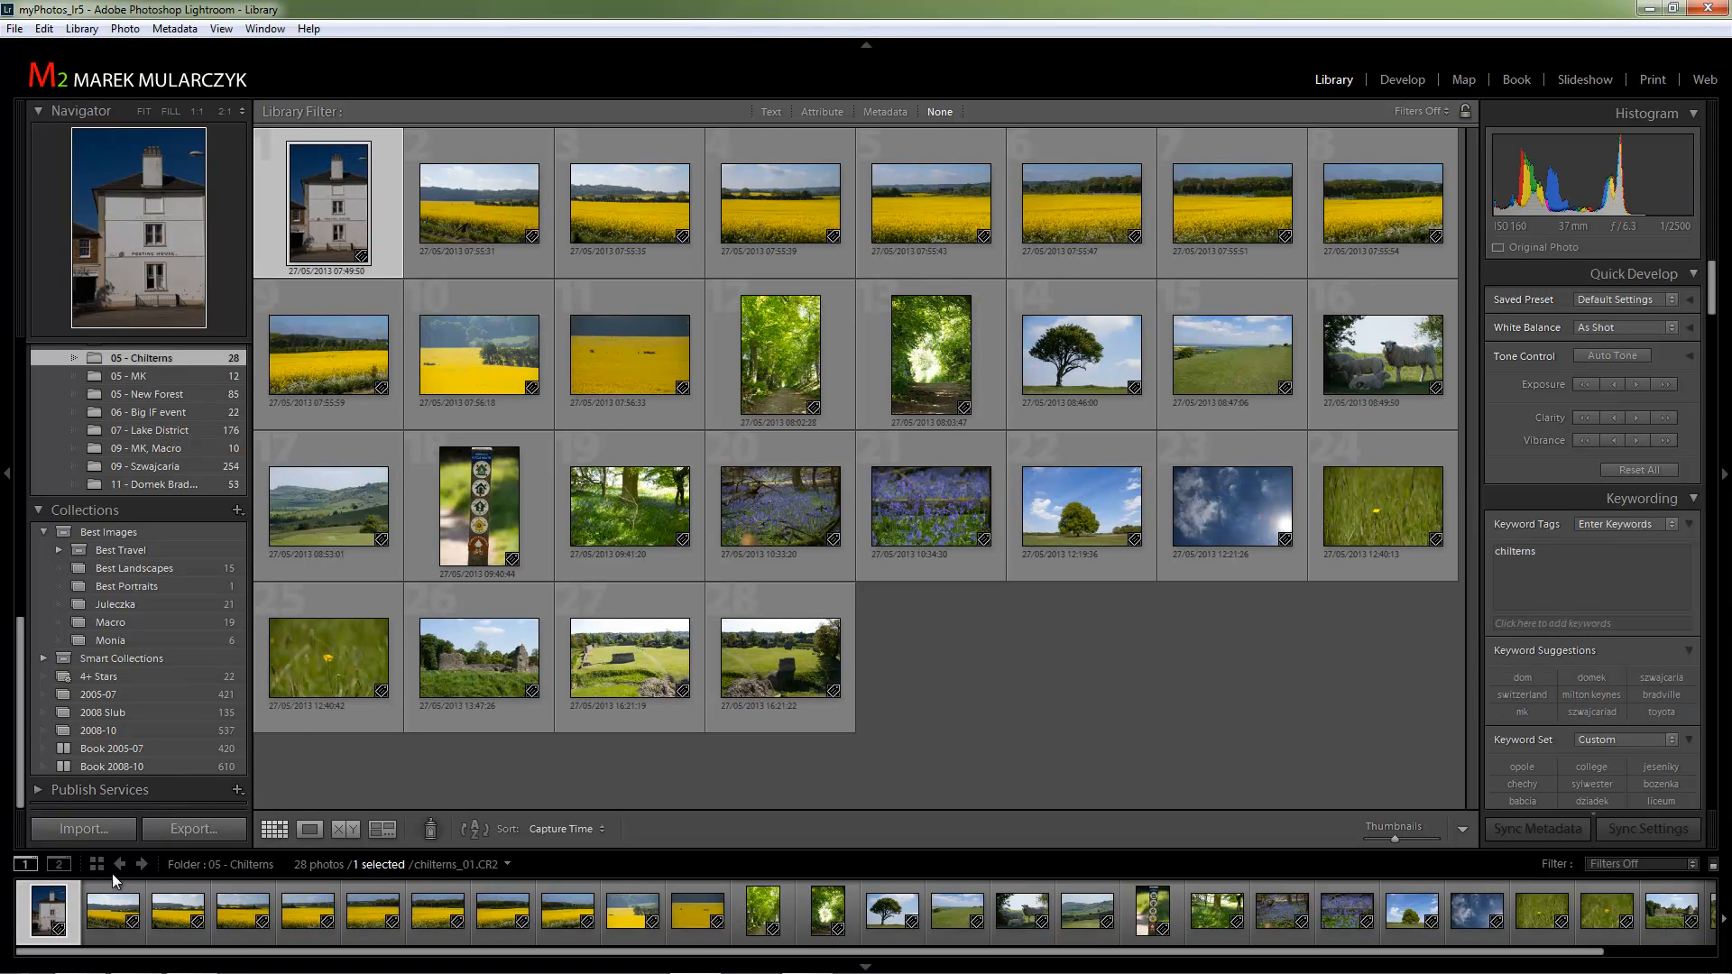
pyautogui.click(357, 689)
pyautogui.hotkey('ctrl', 'a')
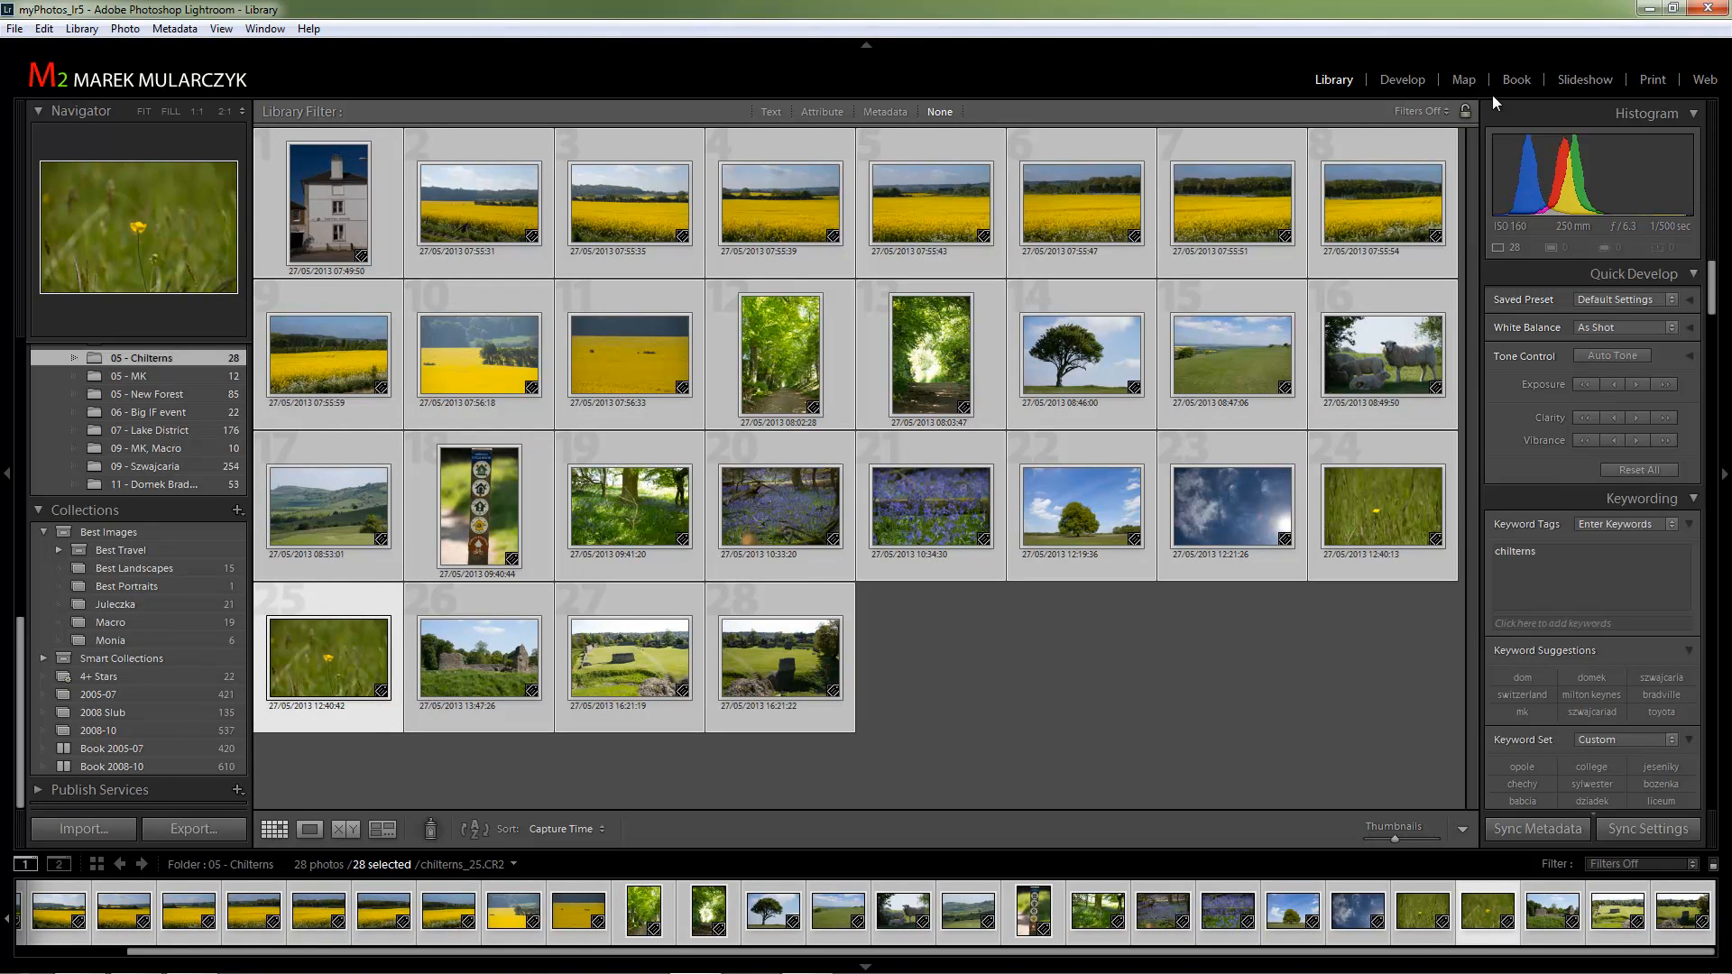
pyautogui.click(1518, 80)
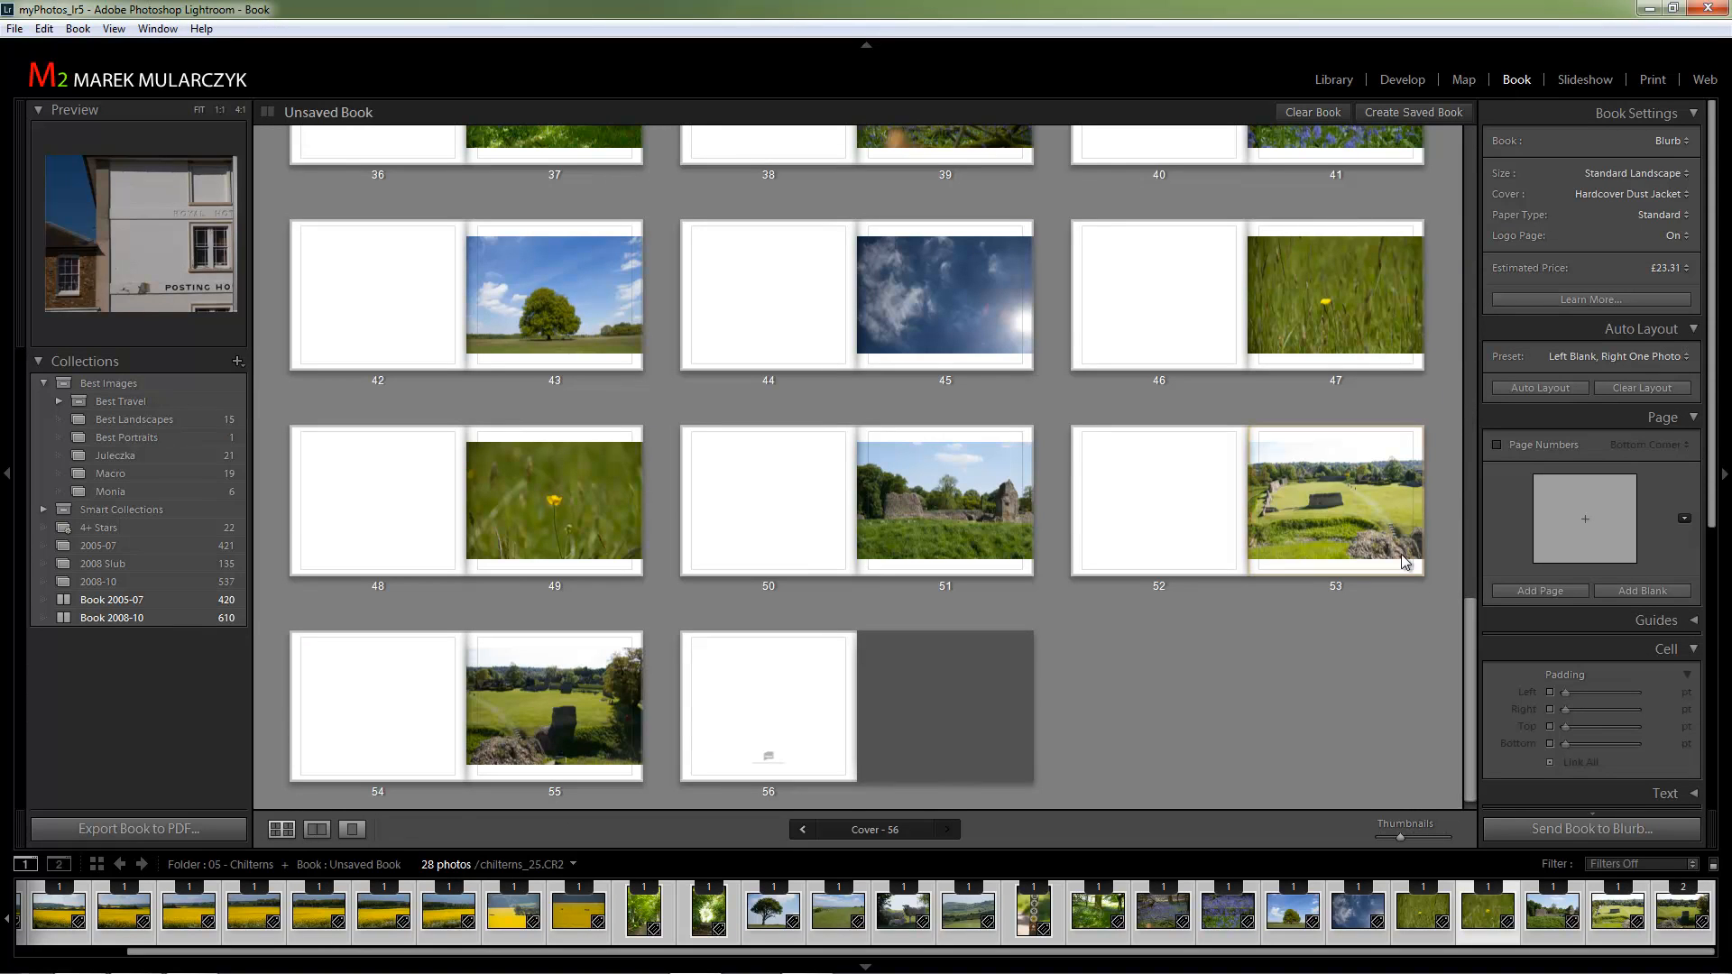
pyautogui.scroll(10, 1401, 554)
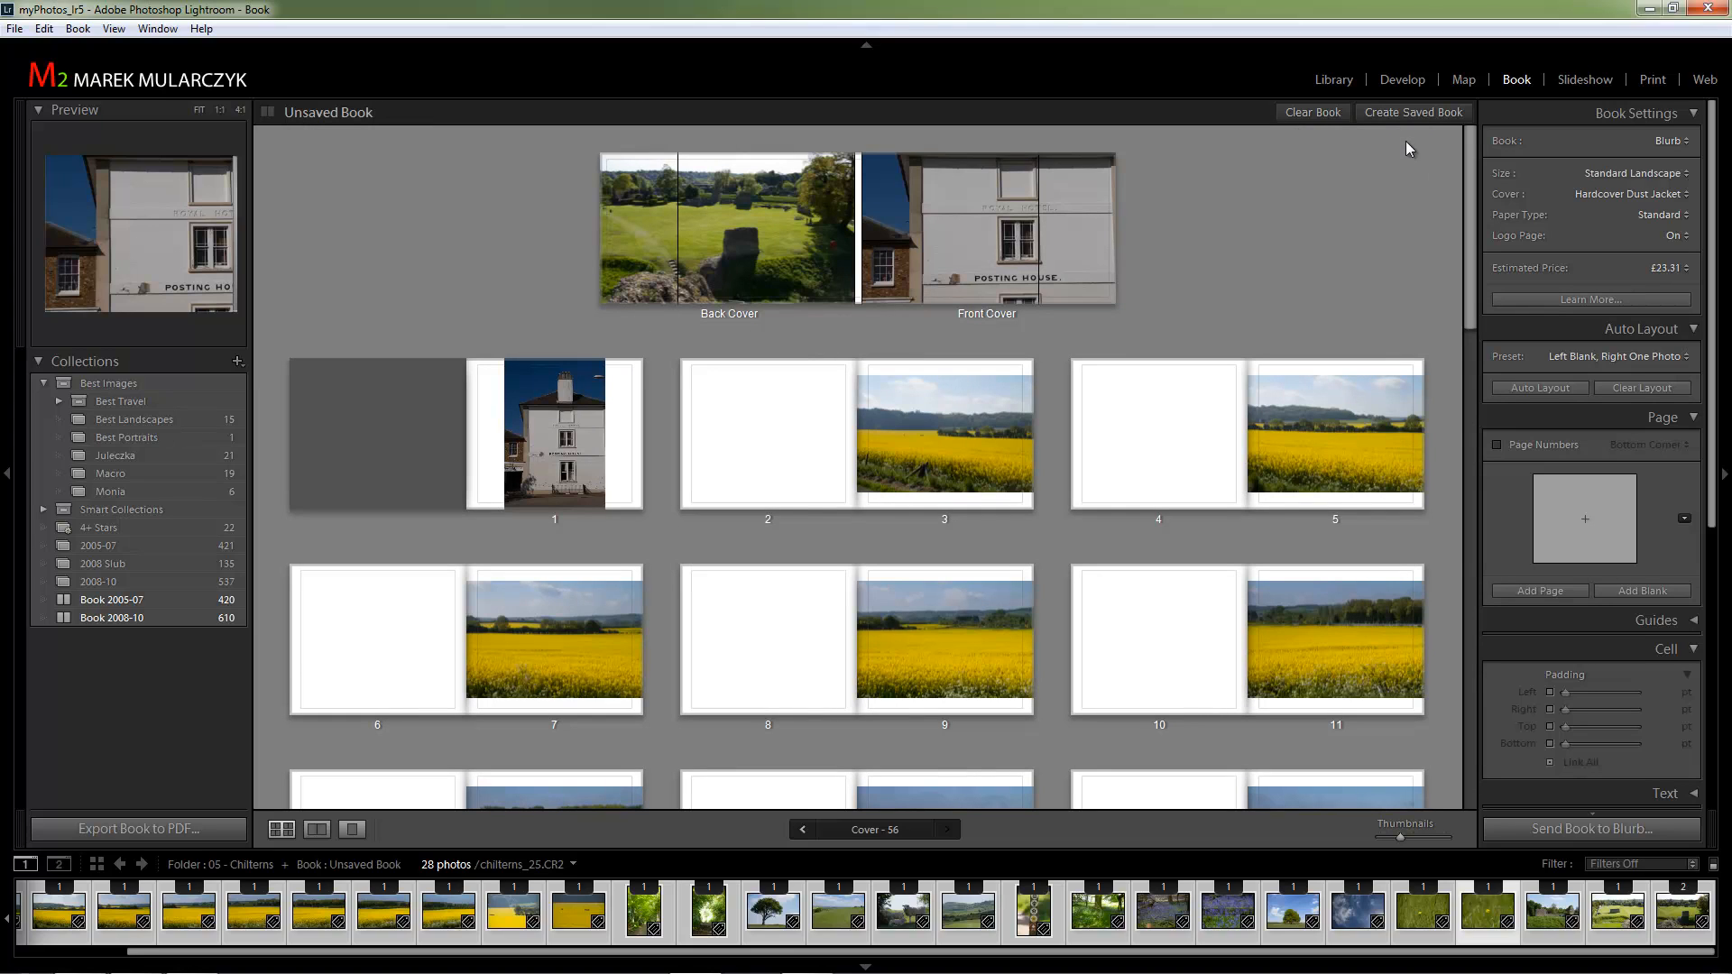
# Save the current layout as a saved book named Book Chilterns.
pyautogui.click(1398, 111)
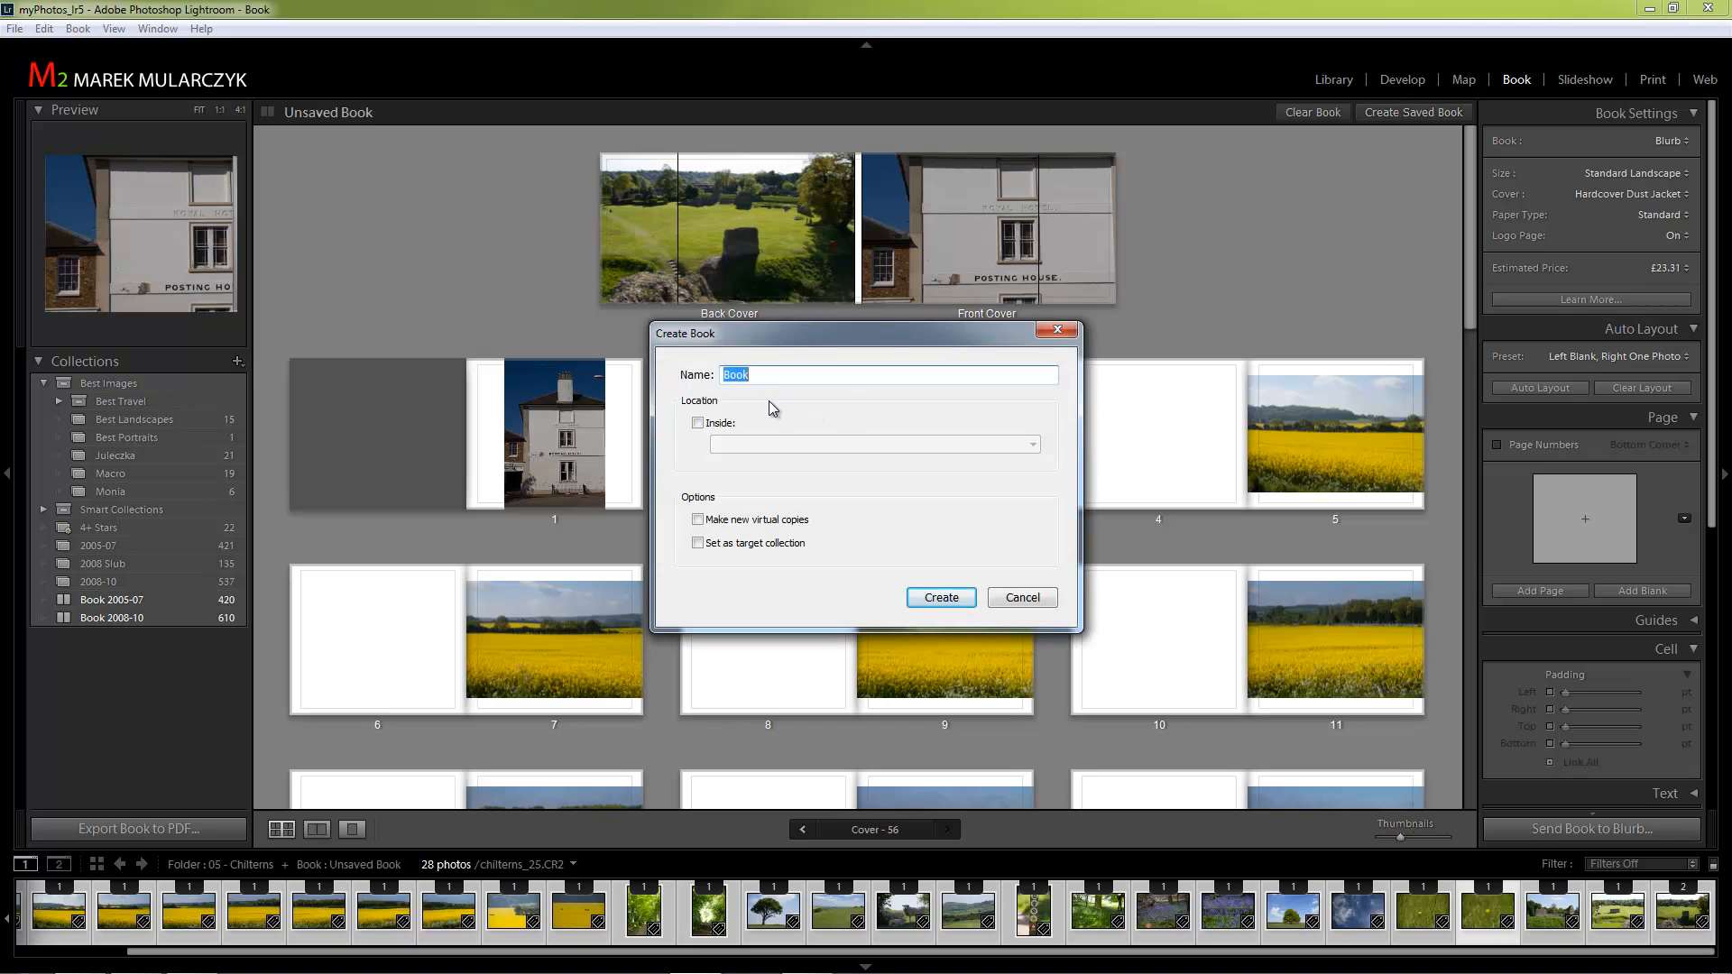
pyautogui.press('Right')
pyautogui.write('Chilterns')
pyautogui.click(920, 595)
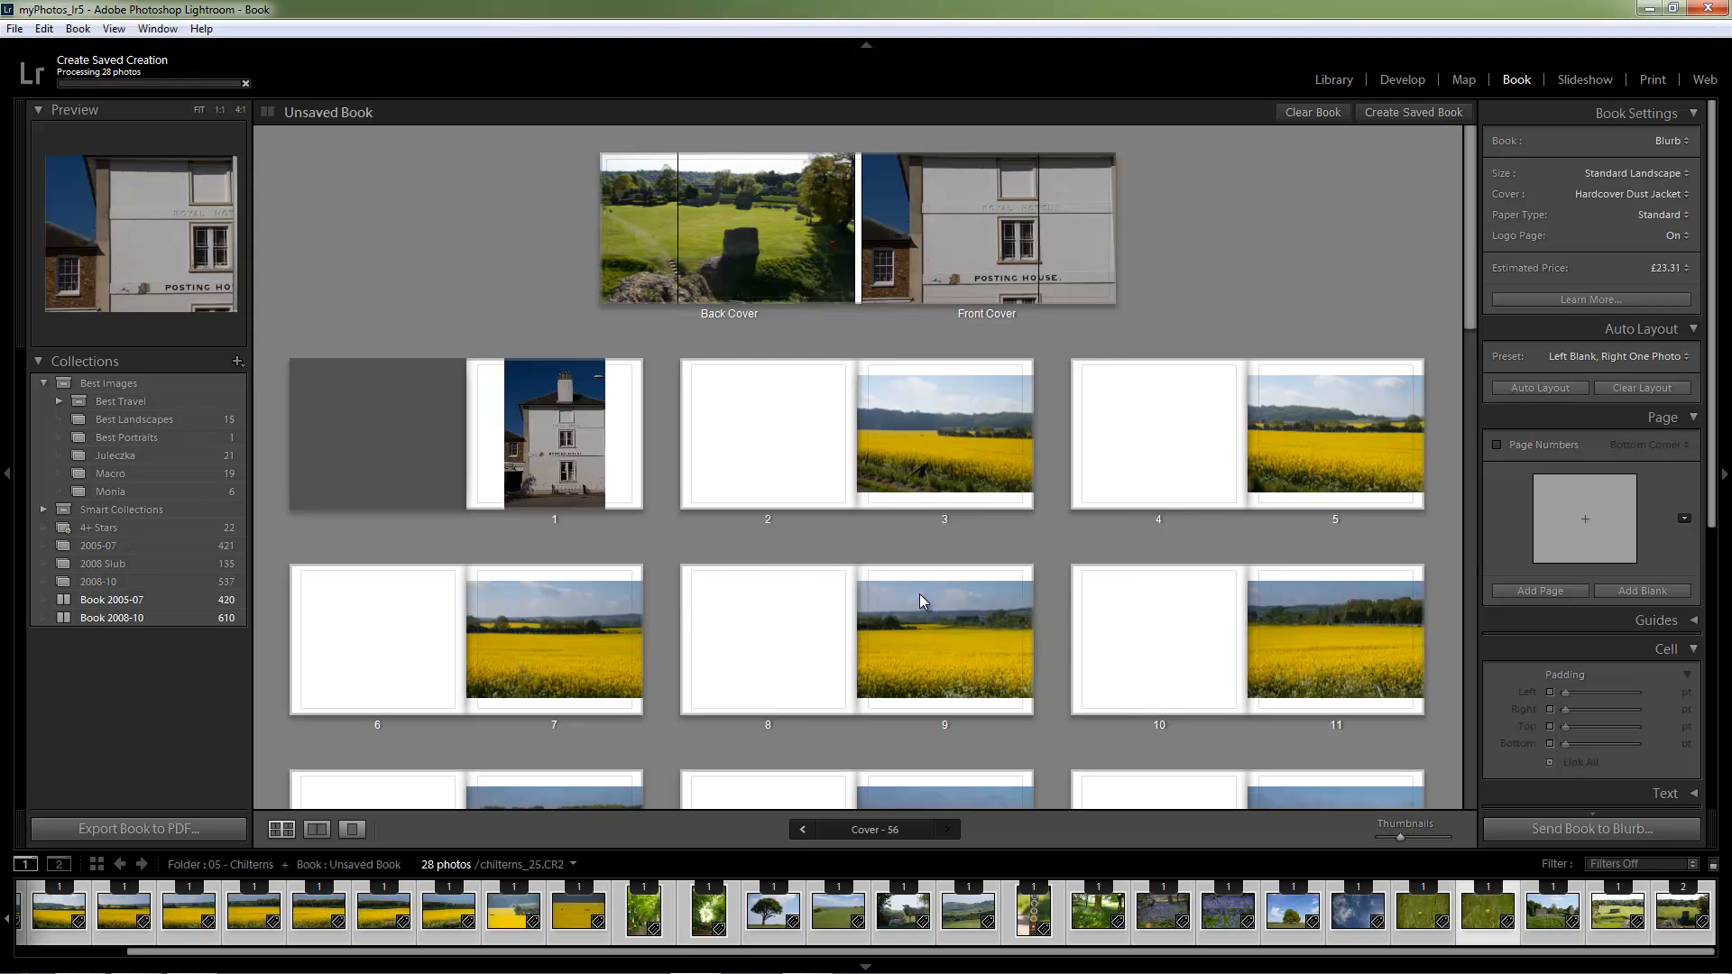
# Look at the saved books Book 2005-07 and Book 2008-10, and reopen Book Chilterns at its cover.
pyautogui.click(131, 602)
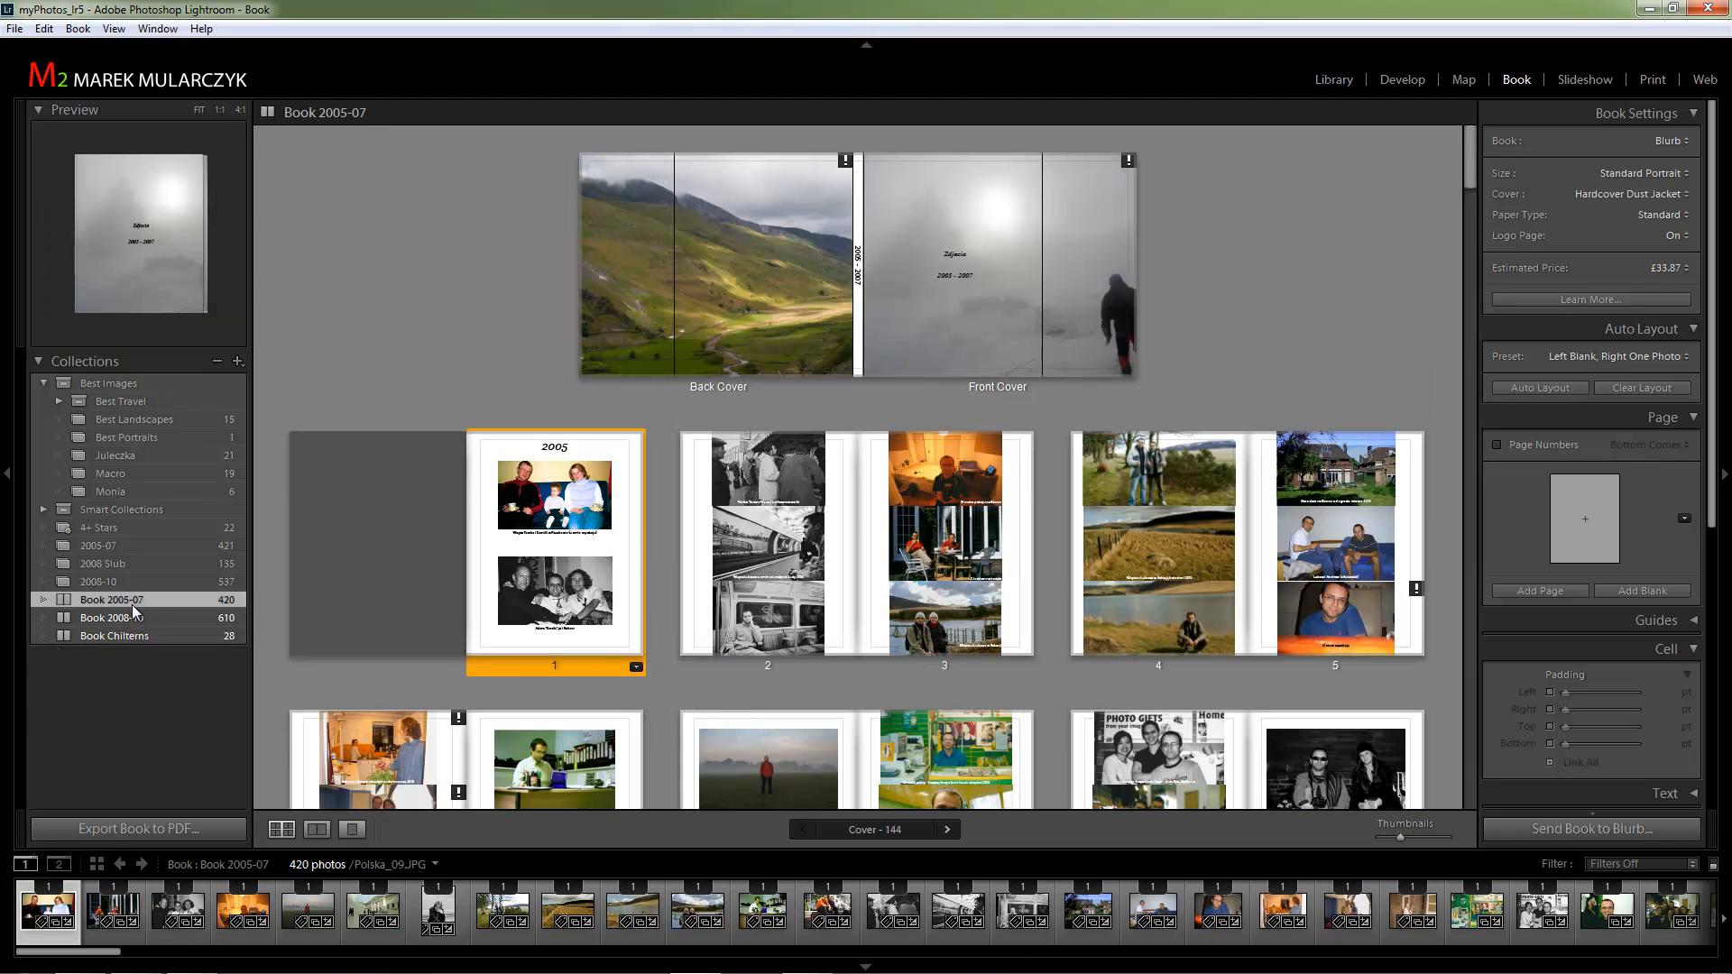
pyautogui.click(133, 617)
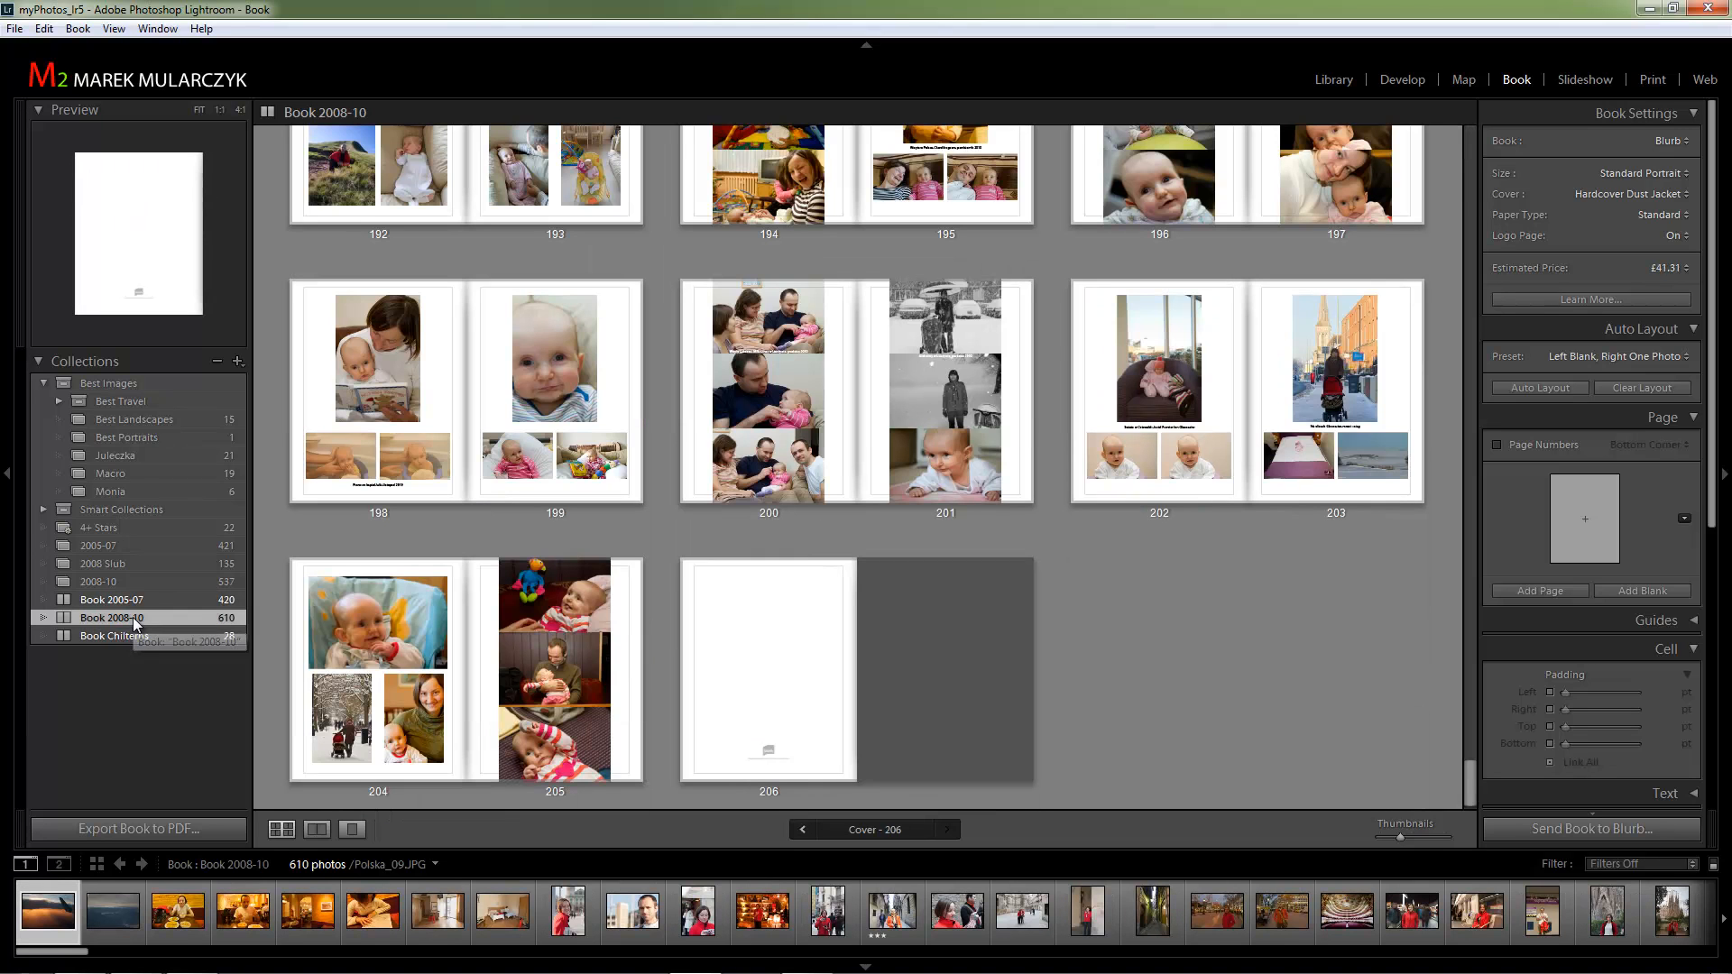
pyautogui.click(129, 636)
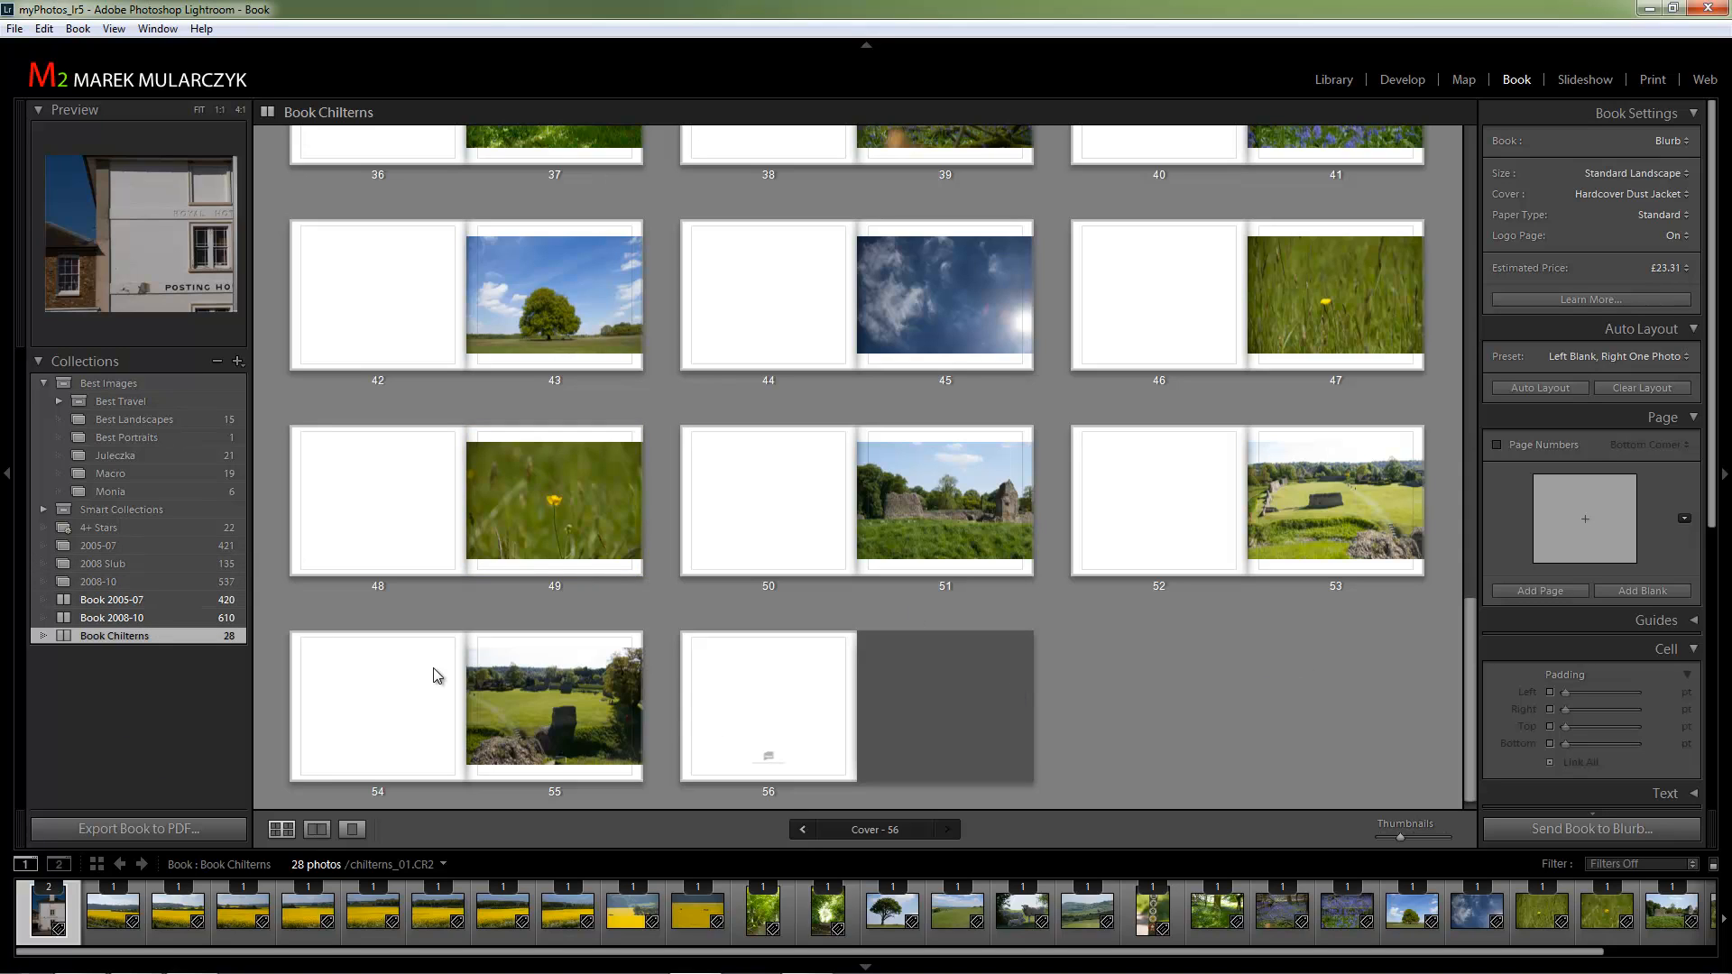
pyautogui.click(1470, 661)
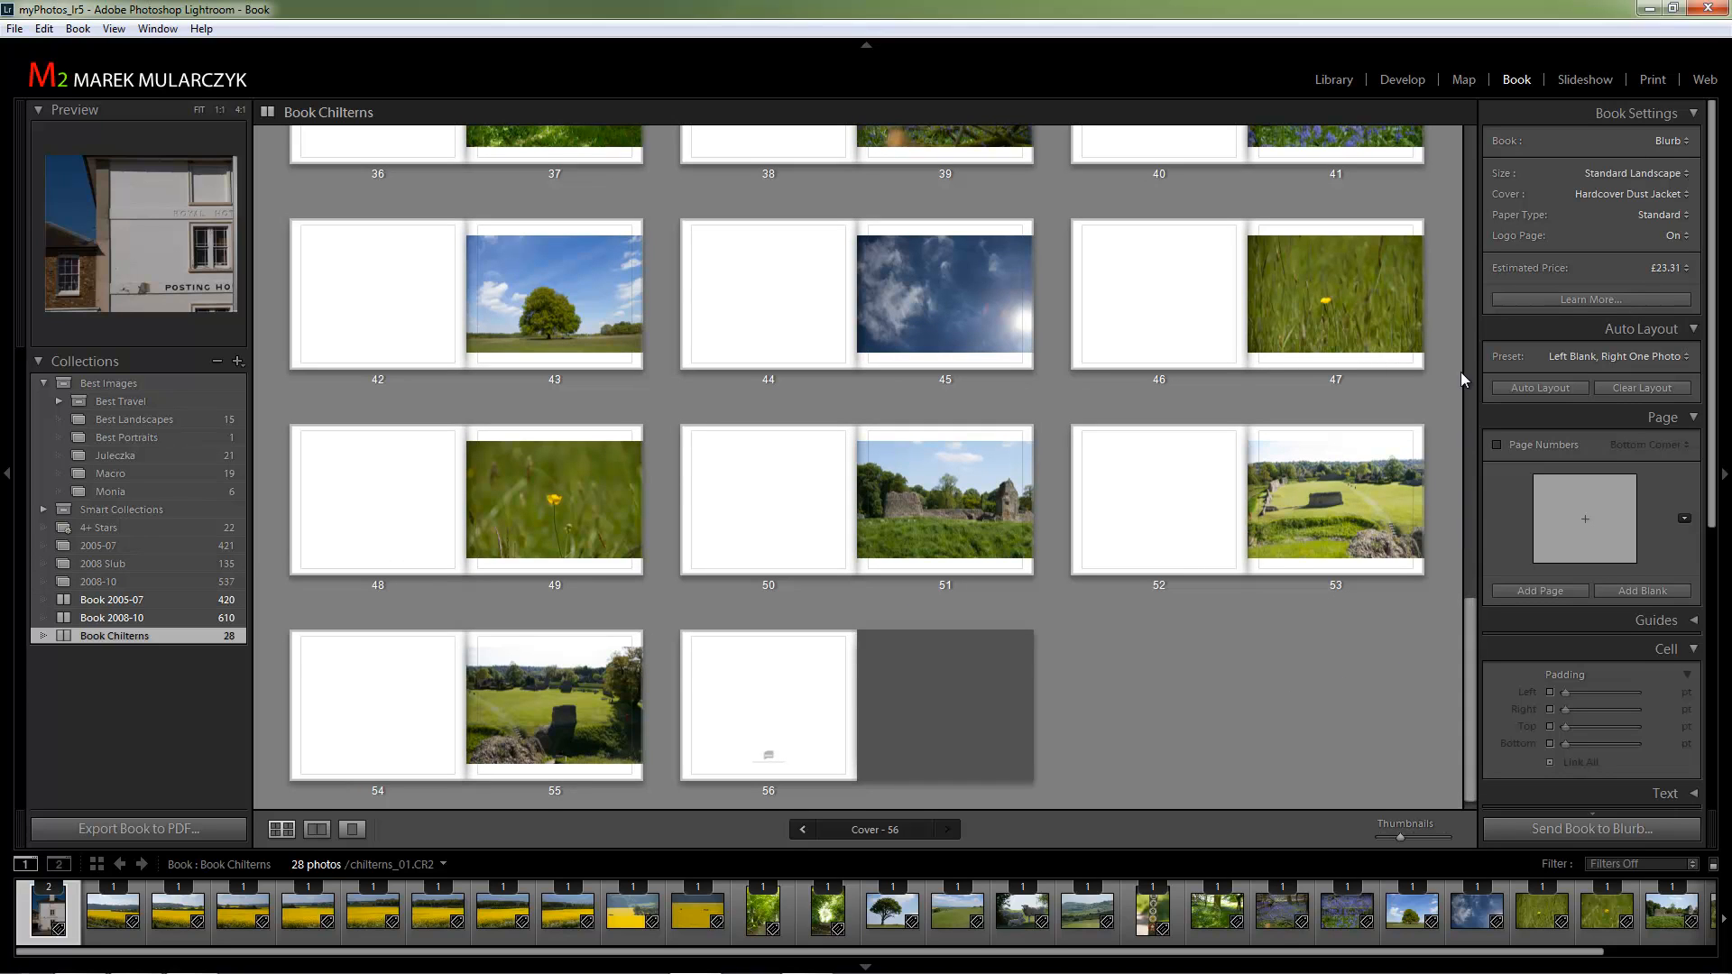
pyautogui.scroll(15, 1460, 372)
pyautogui.click(1229, 260)
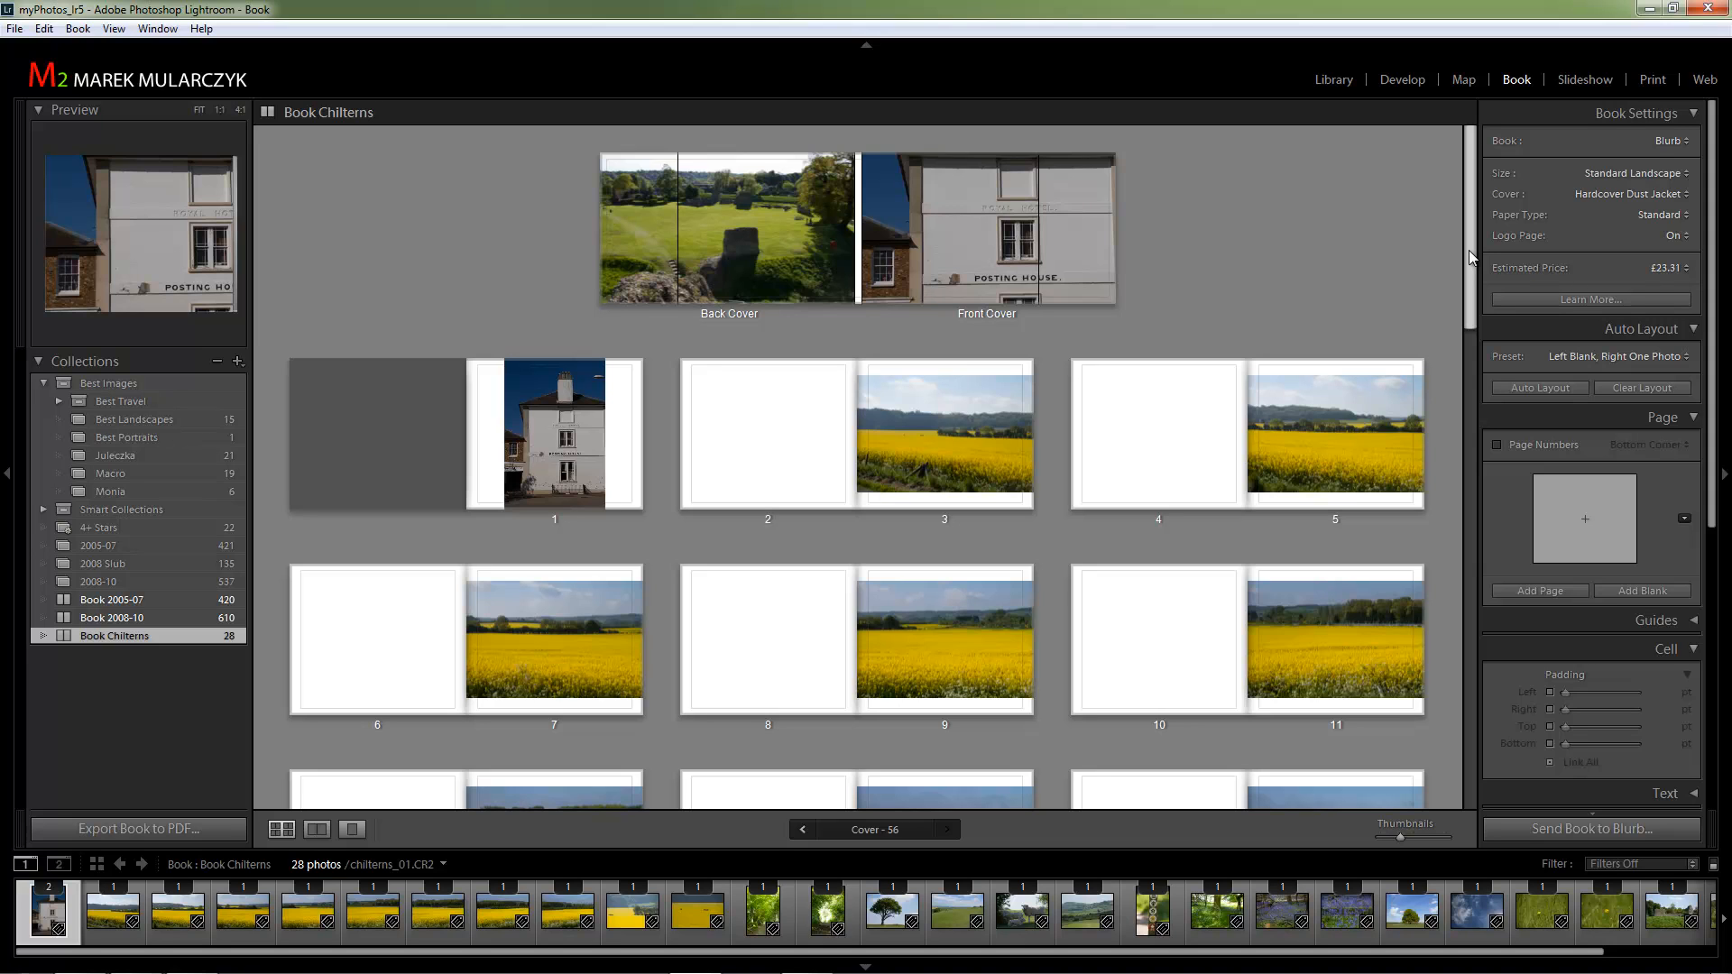
# Add a page directly after page 53 of Book Chilterns.
pyautogui.moveTo(1469, 251); pyautogui.dragTo(1458, 762)
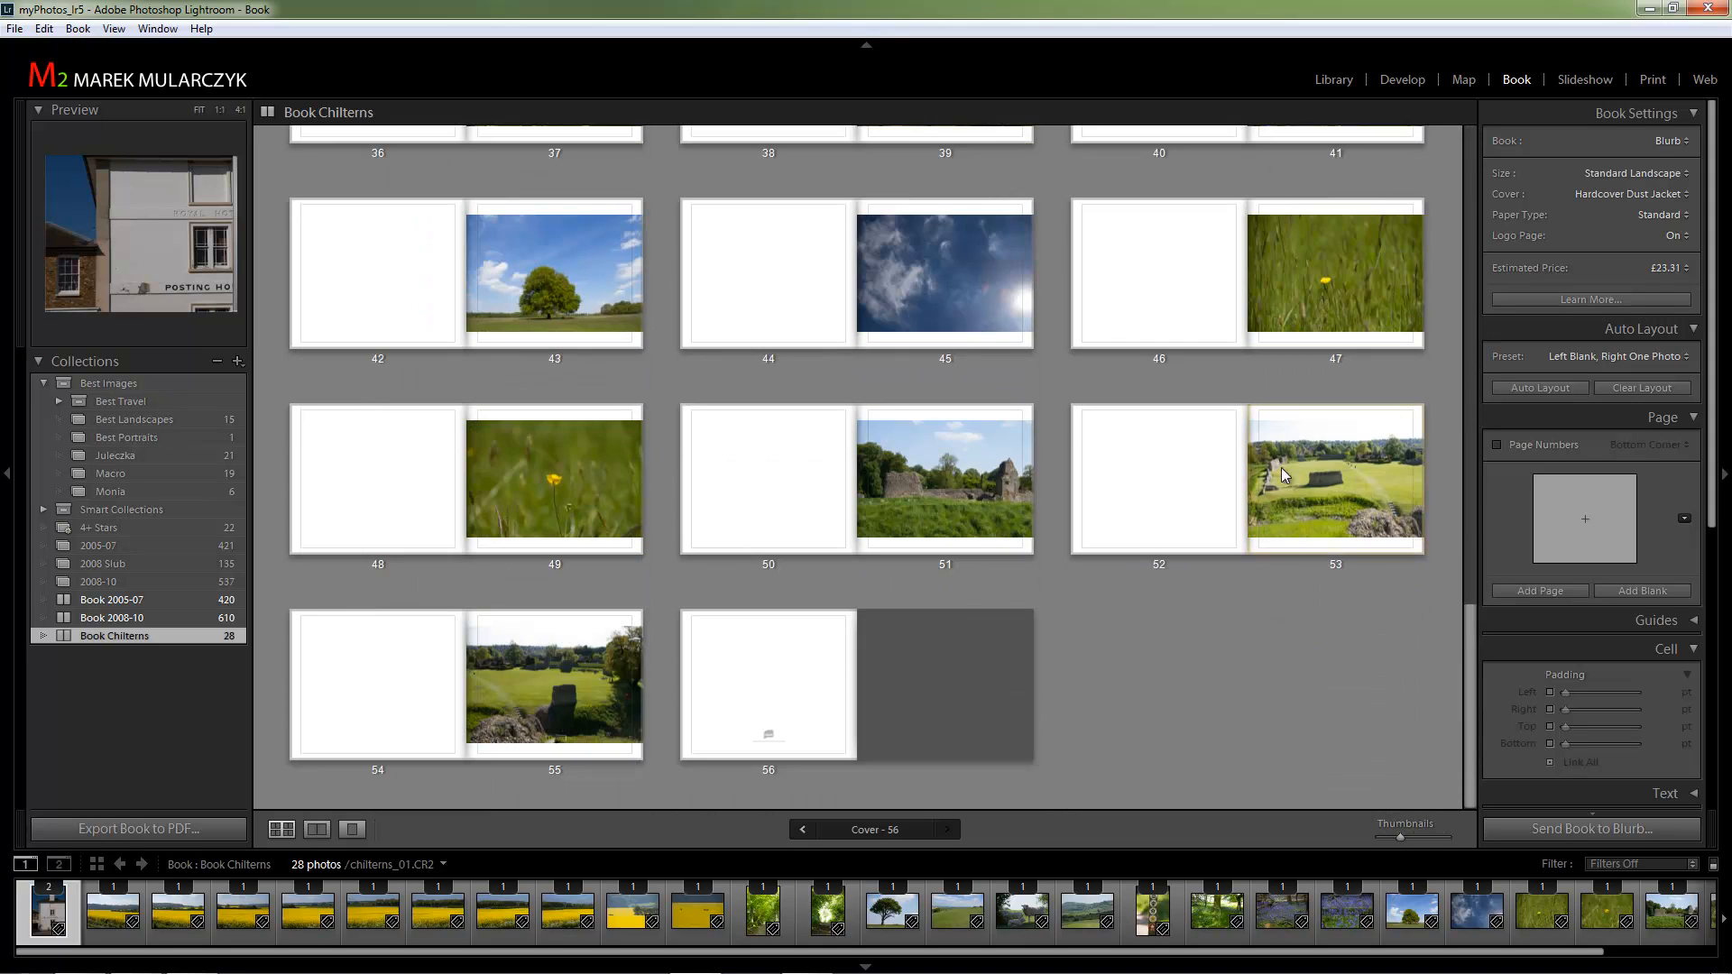
pyautogui.click(1297, 502)
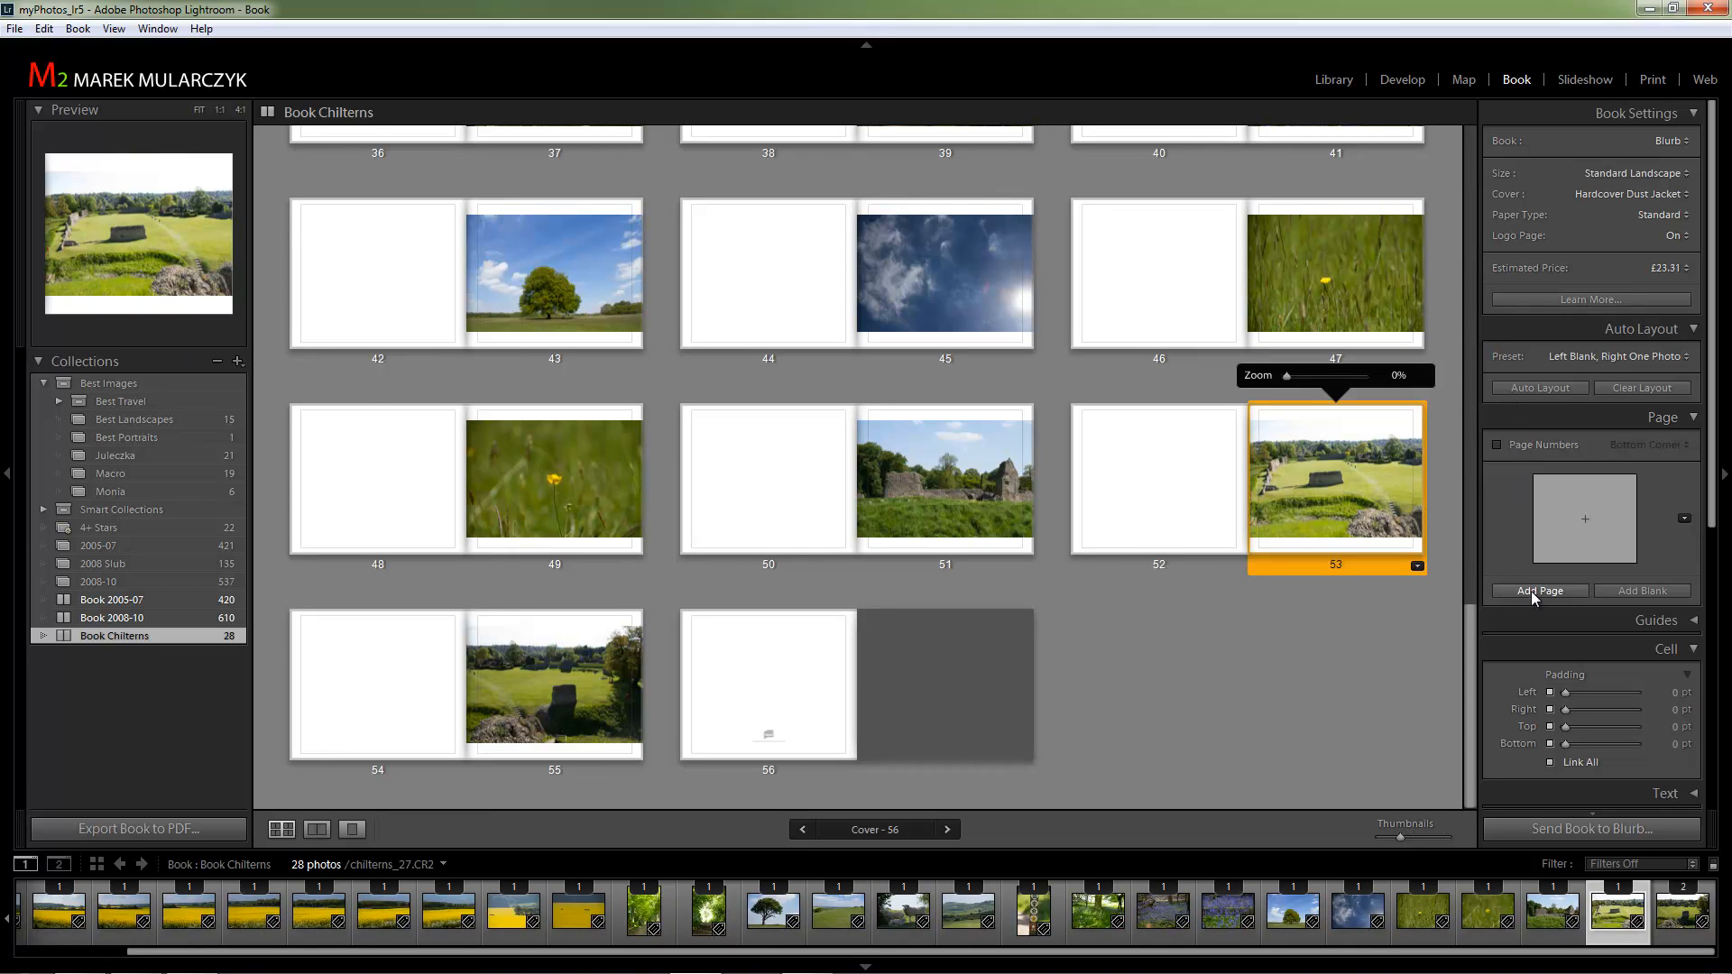
pyautogui.rightClick(1306, 517)
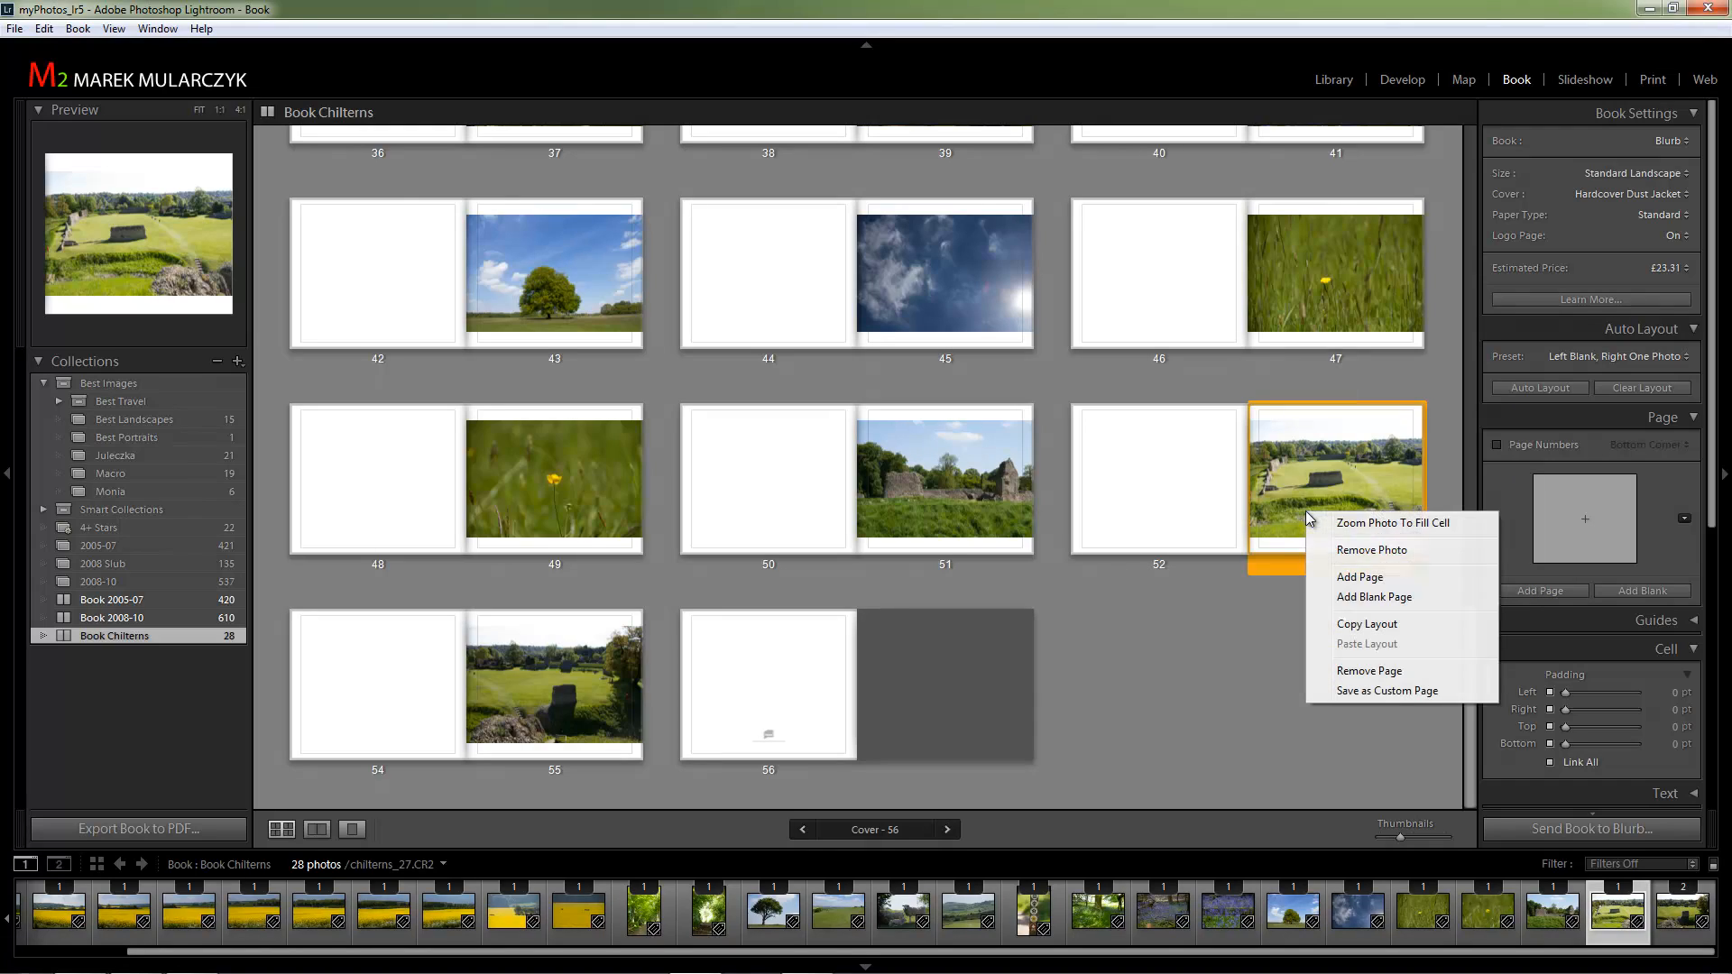
pyautogui.click(1341, 578)
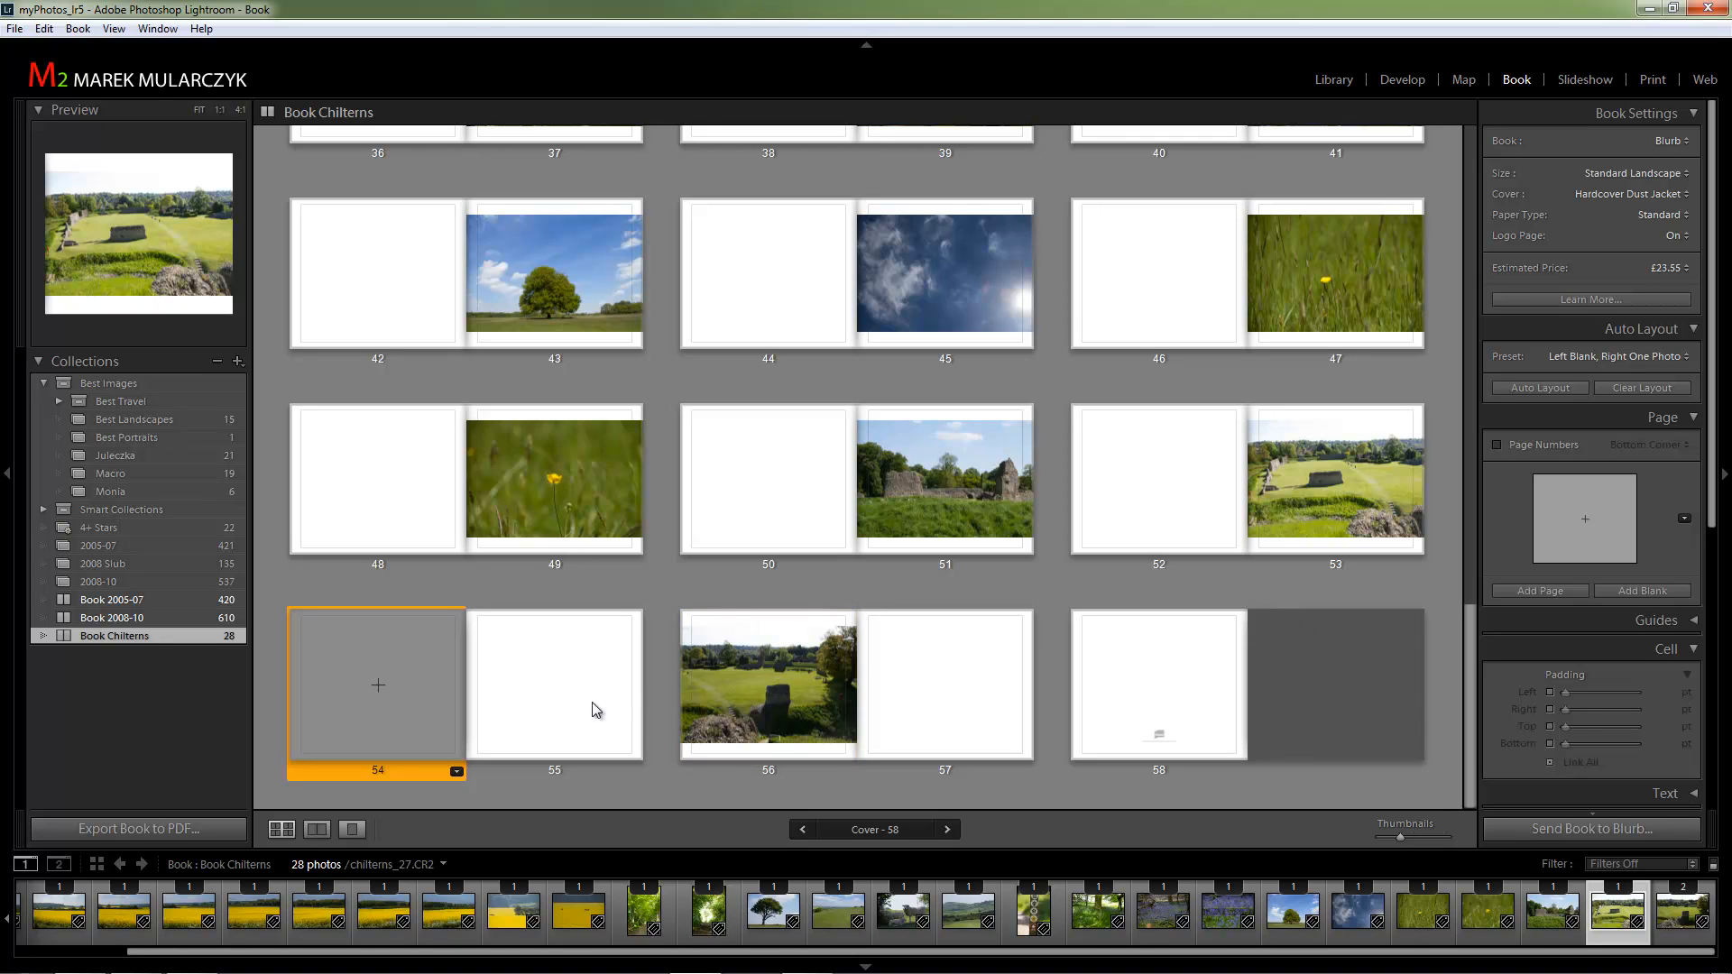
# Change page 53 to the 2 Photos layout with two full-height cells side by side.
pyautogui.click(1345, 506)
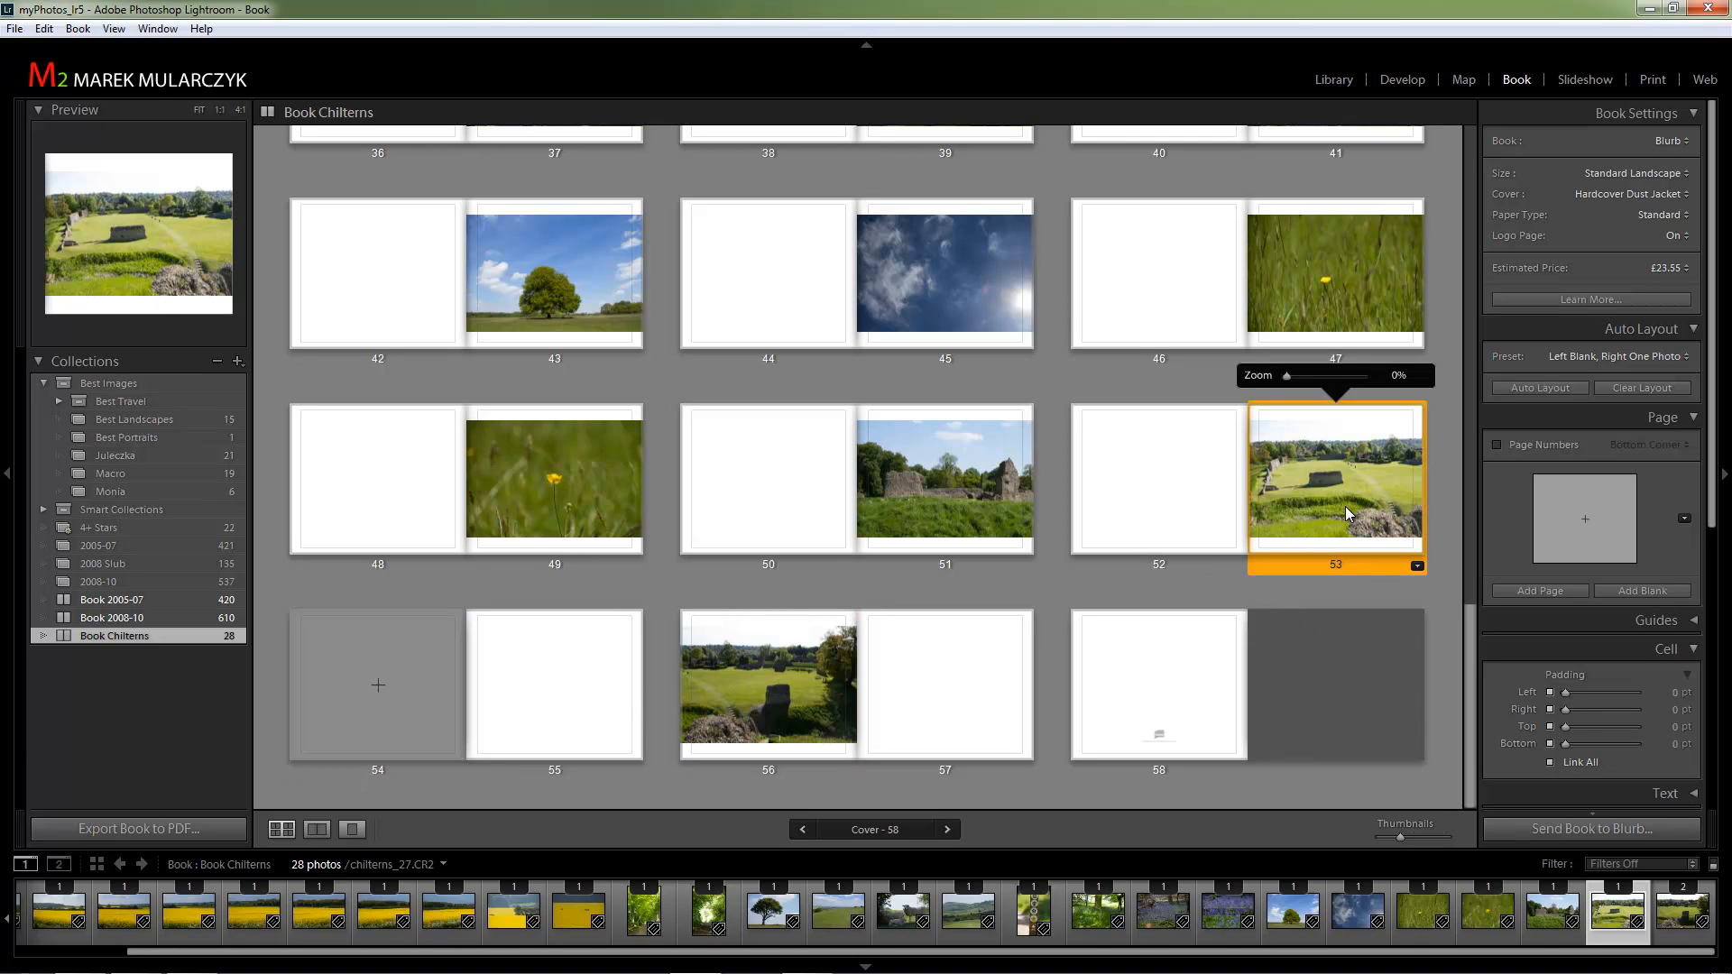
pyautogui.click(1418, 568)
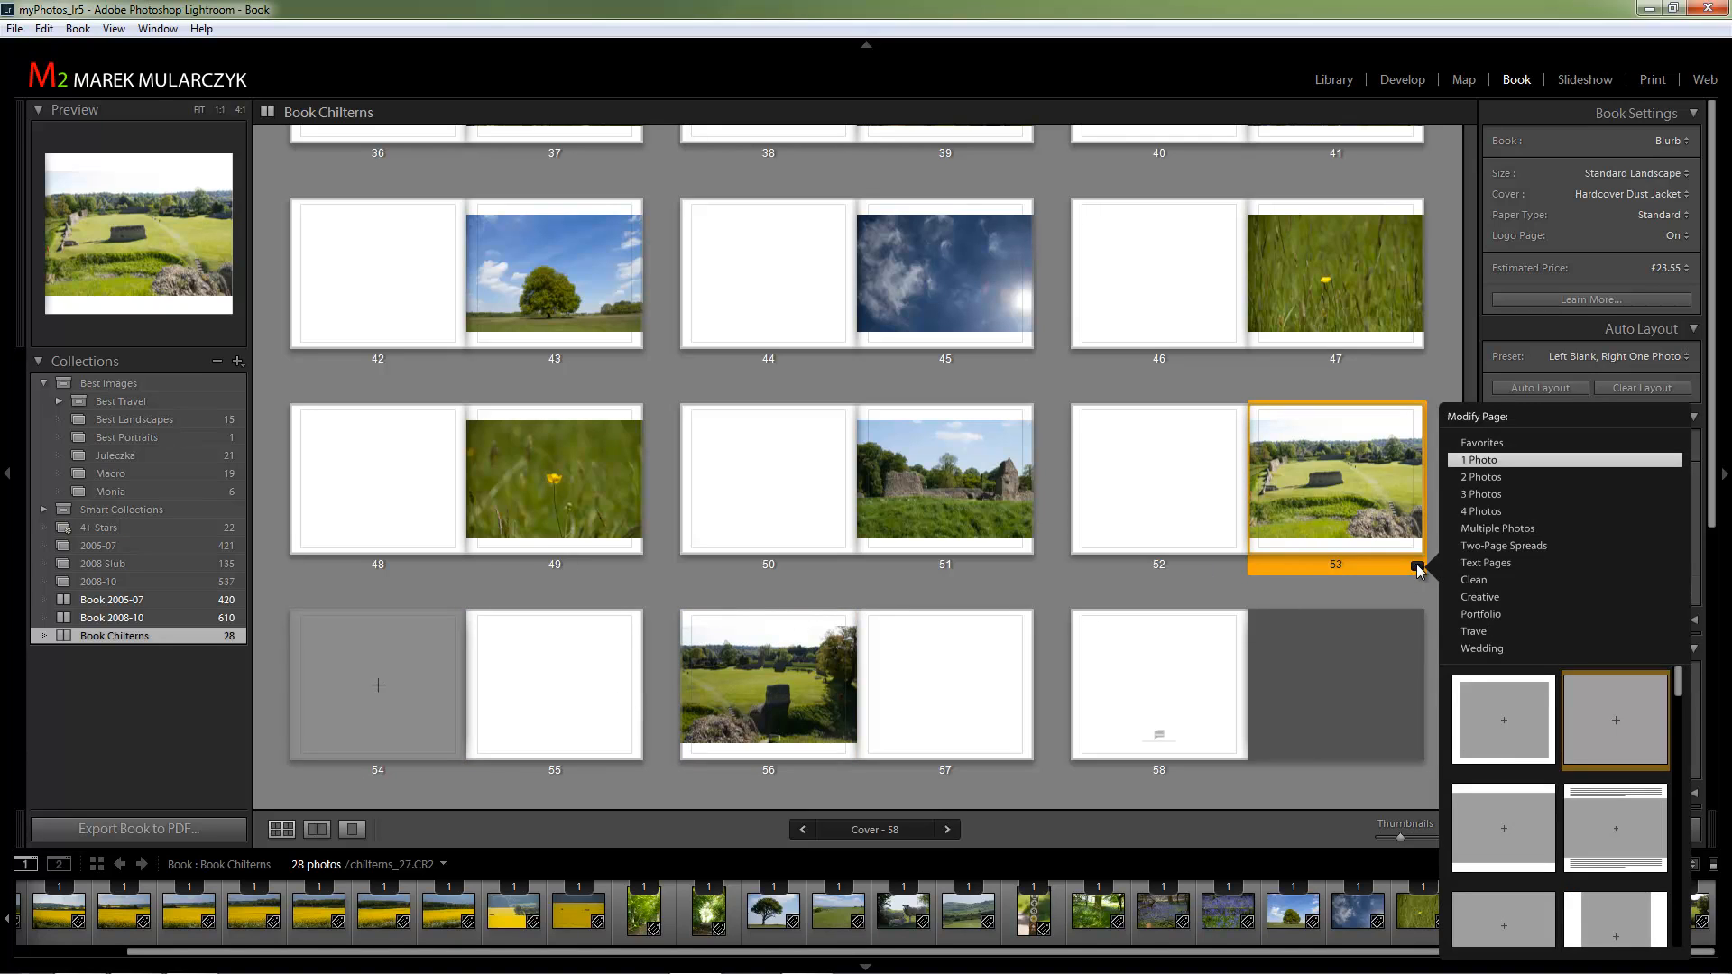
pyautogui.click(1482, 647)
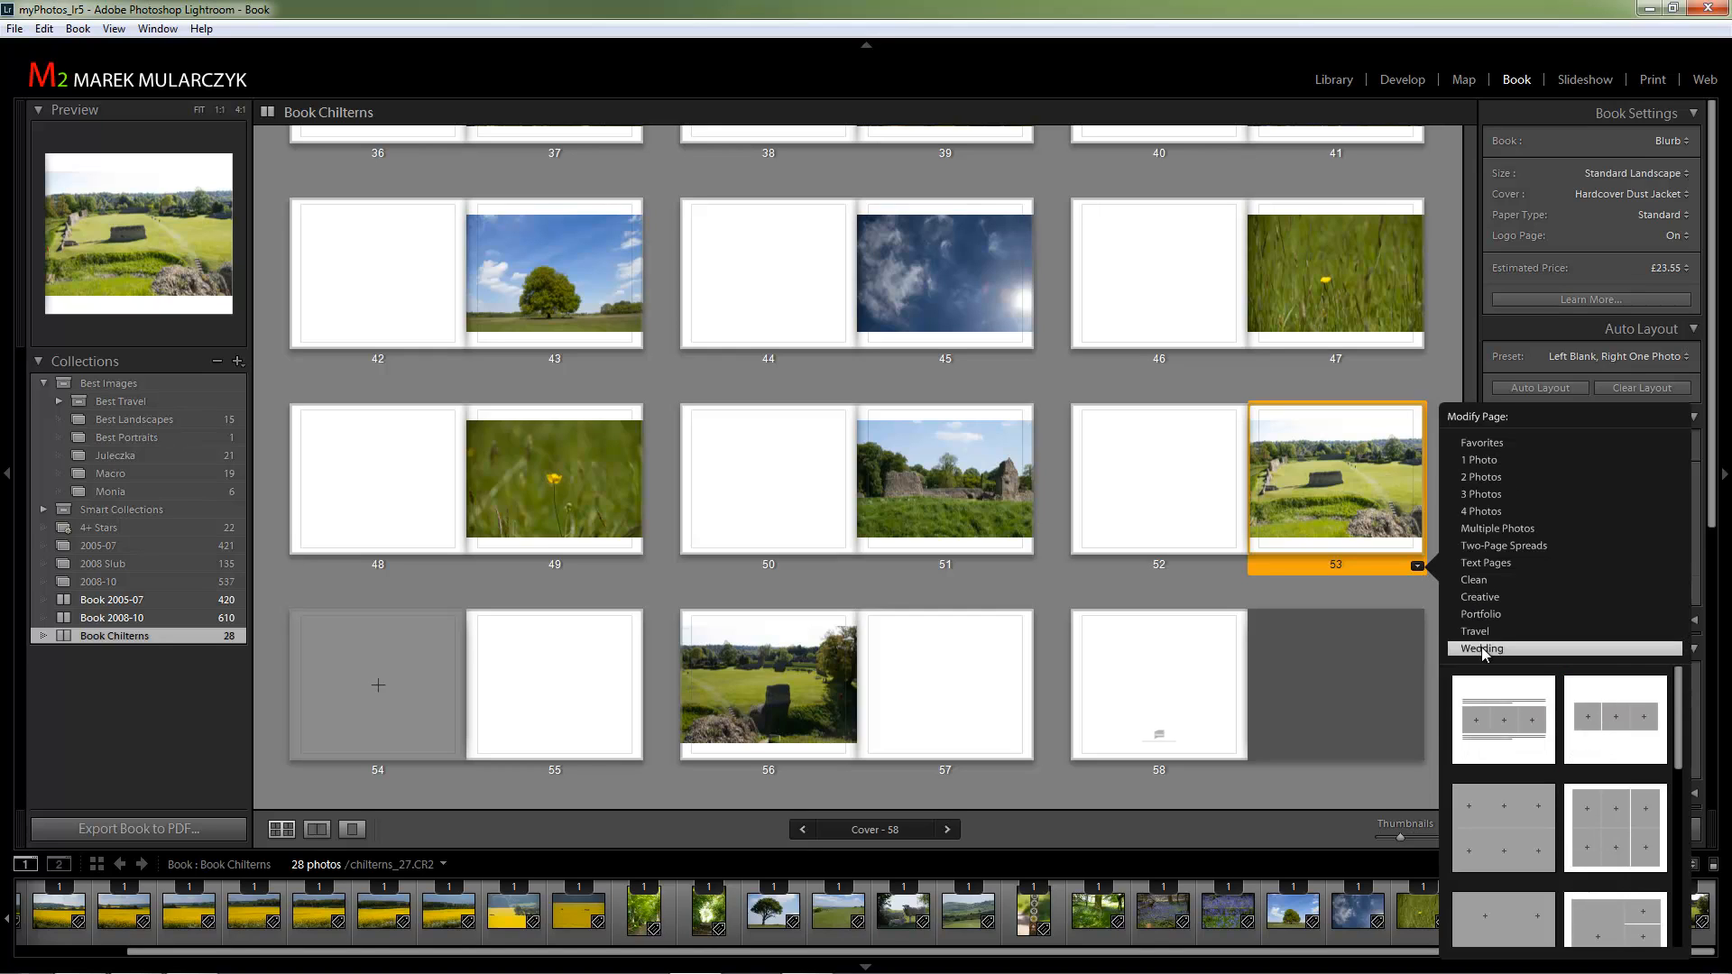
pyautogui.click(1484, 631)
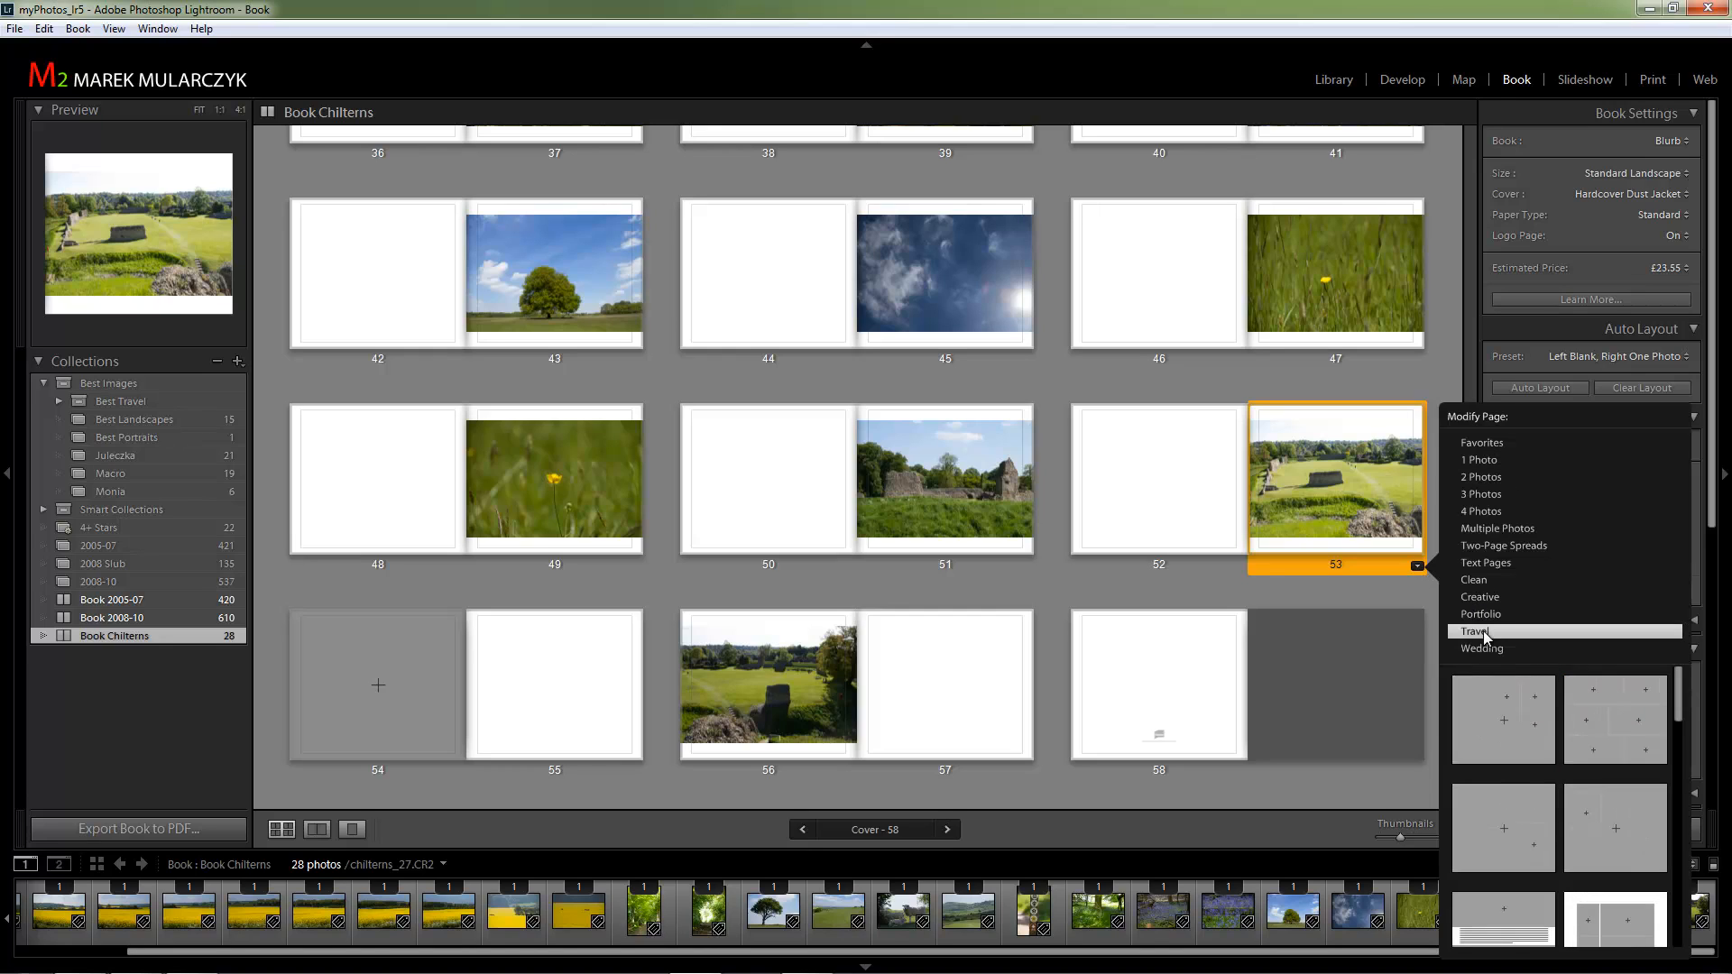
pyautogui.click(1492, 477)
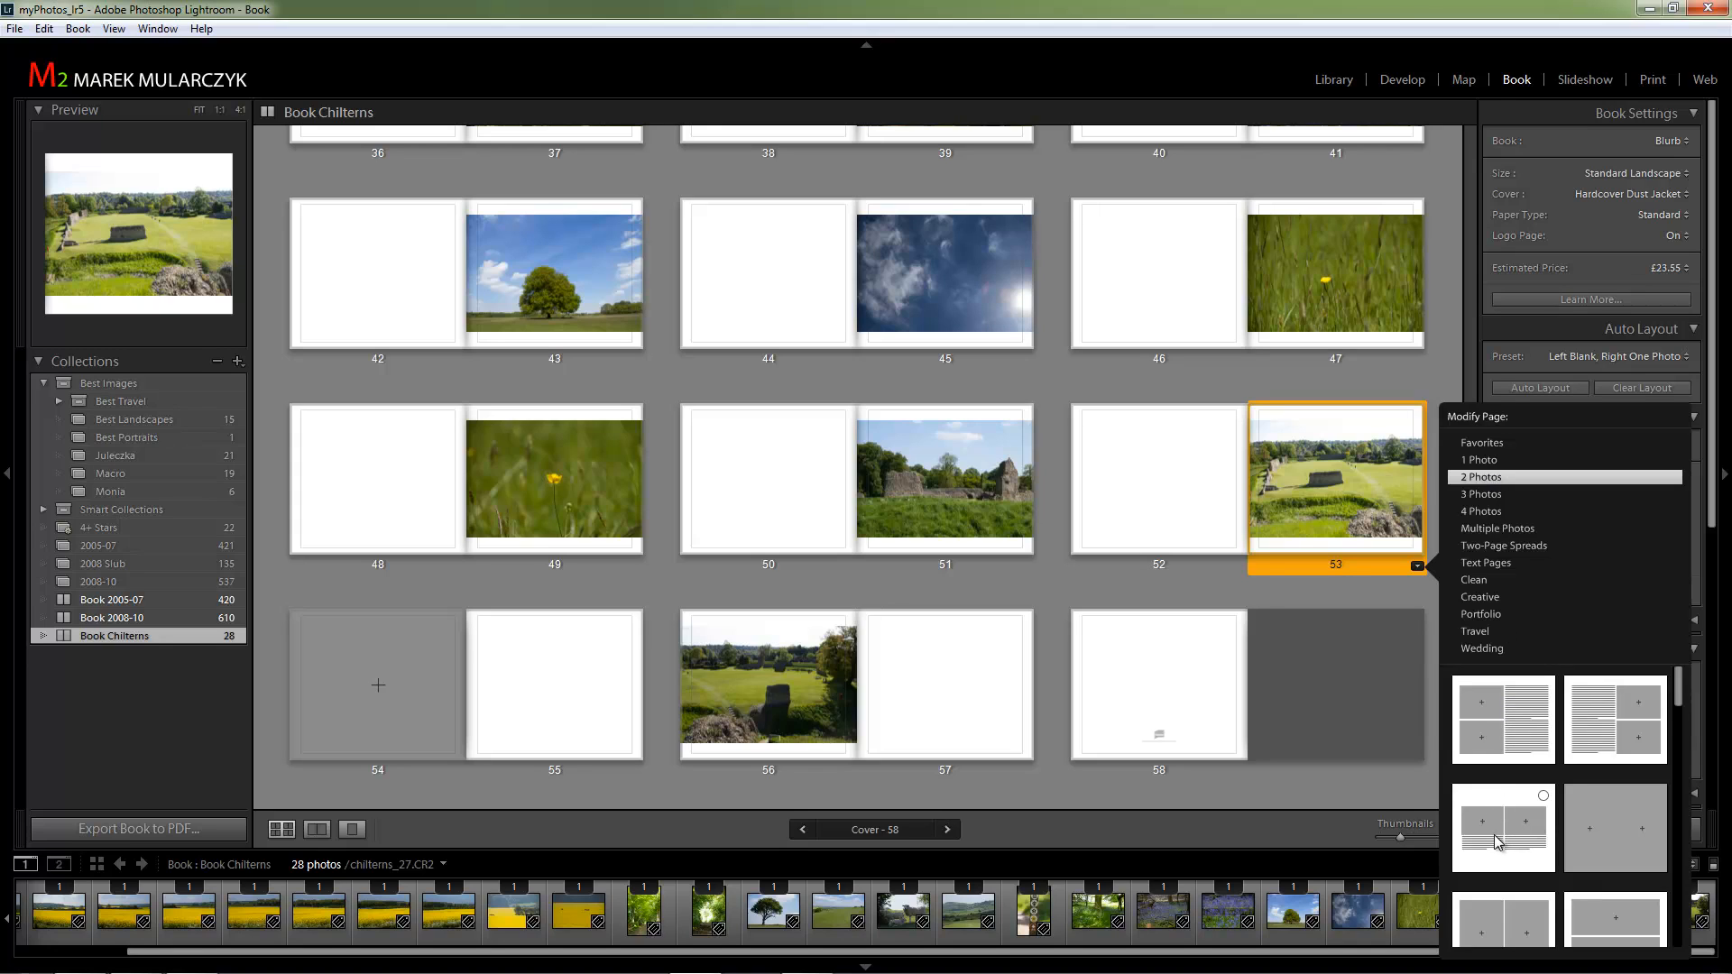
pyautogui.click(1613, 848)
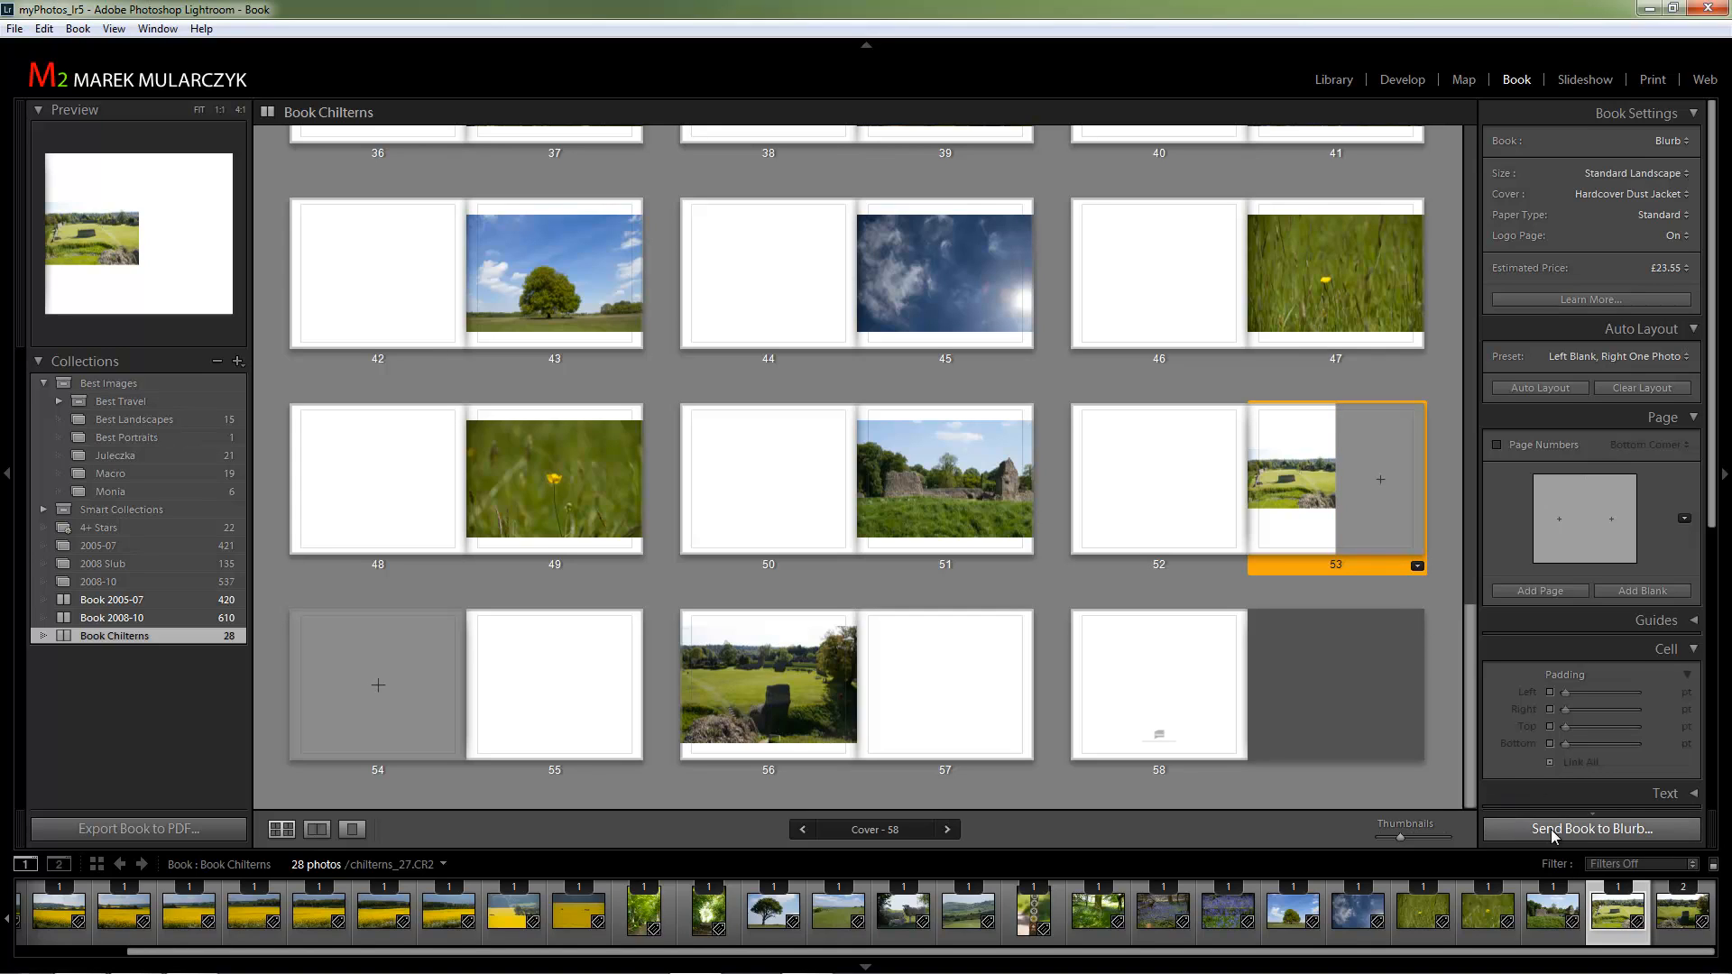
pyautogui.click(137, 831)
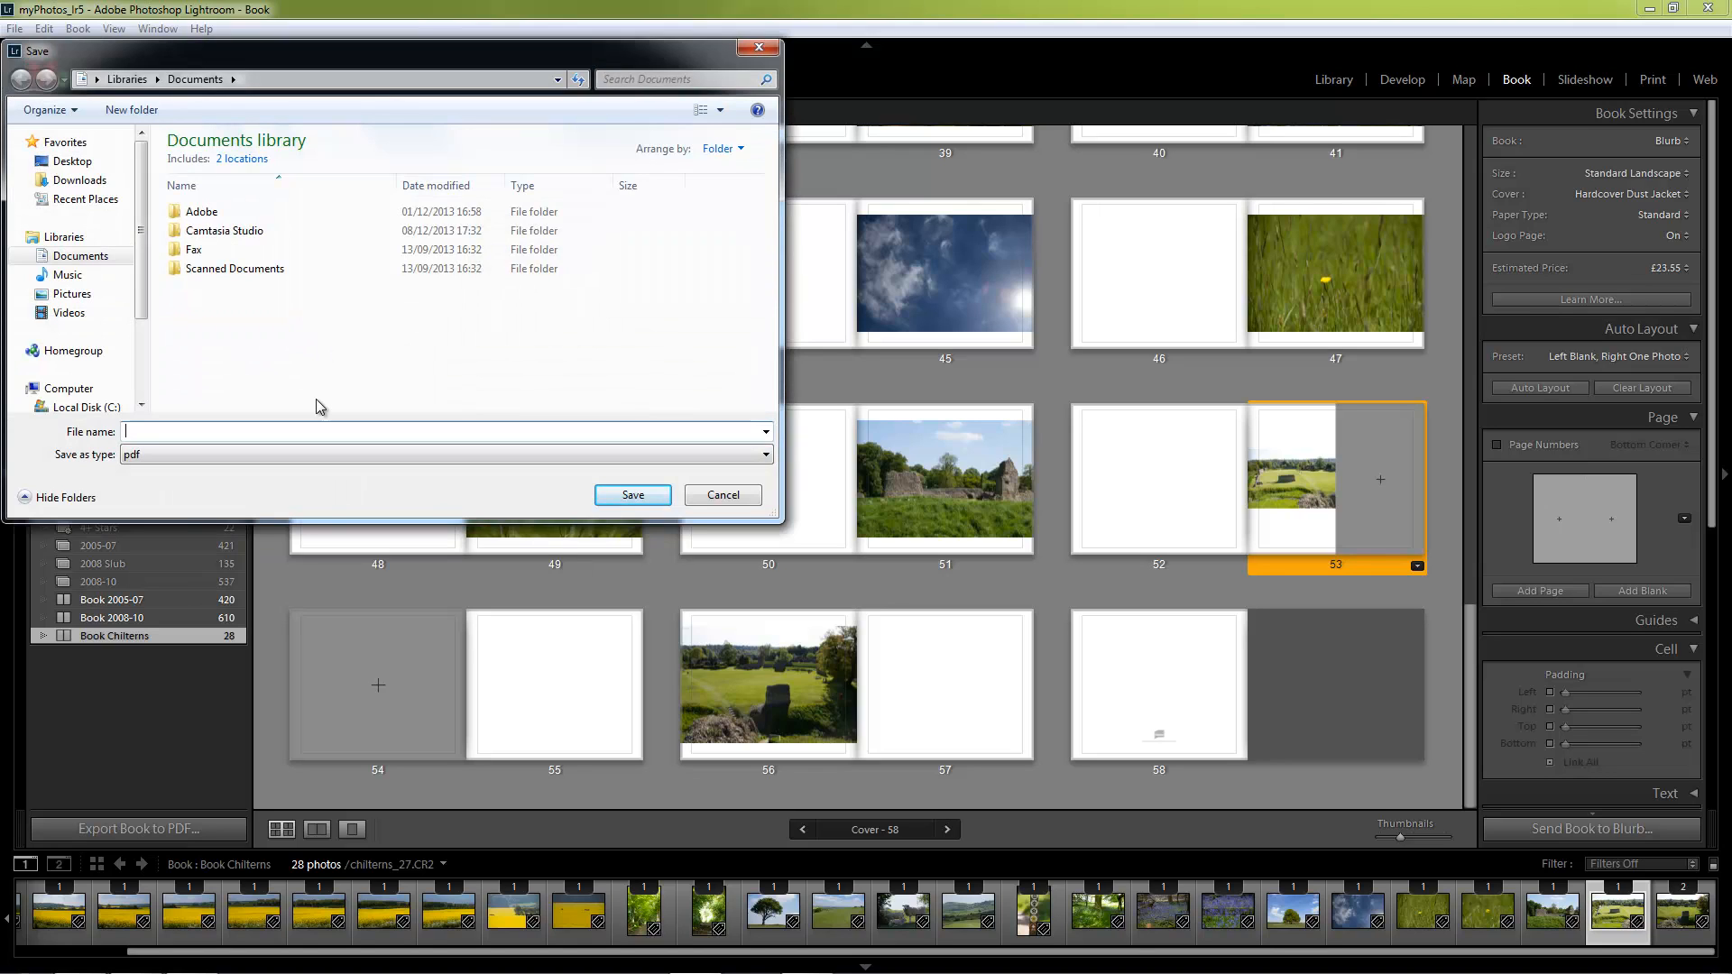
pyautogui.click(723, 497)
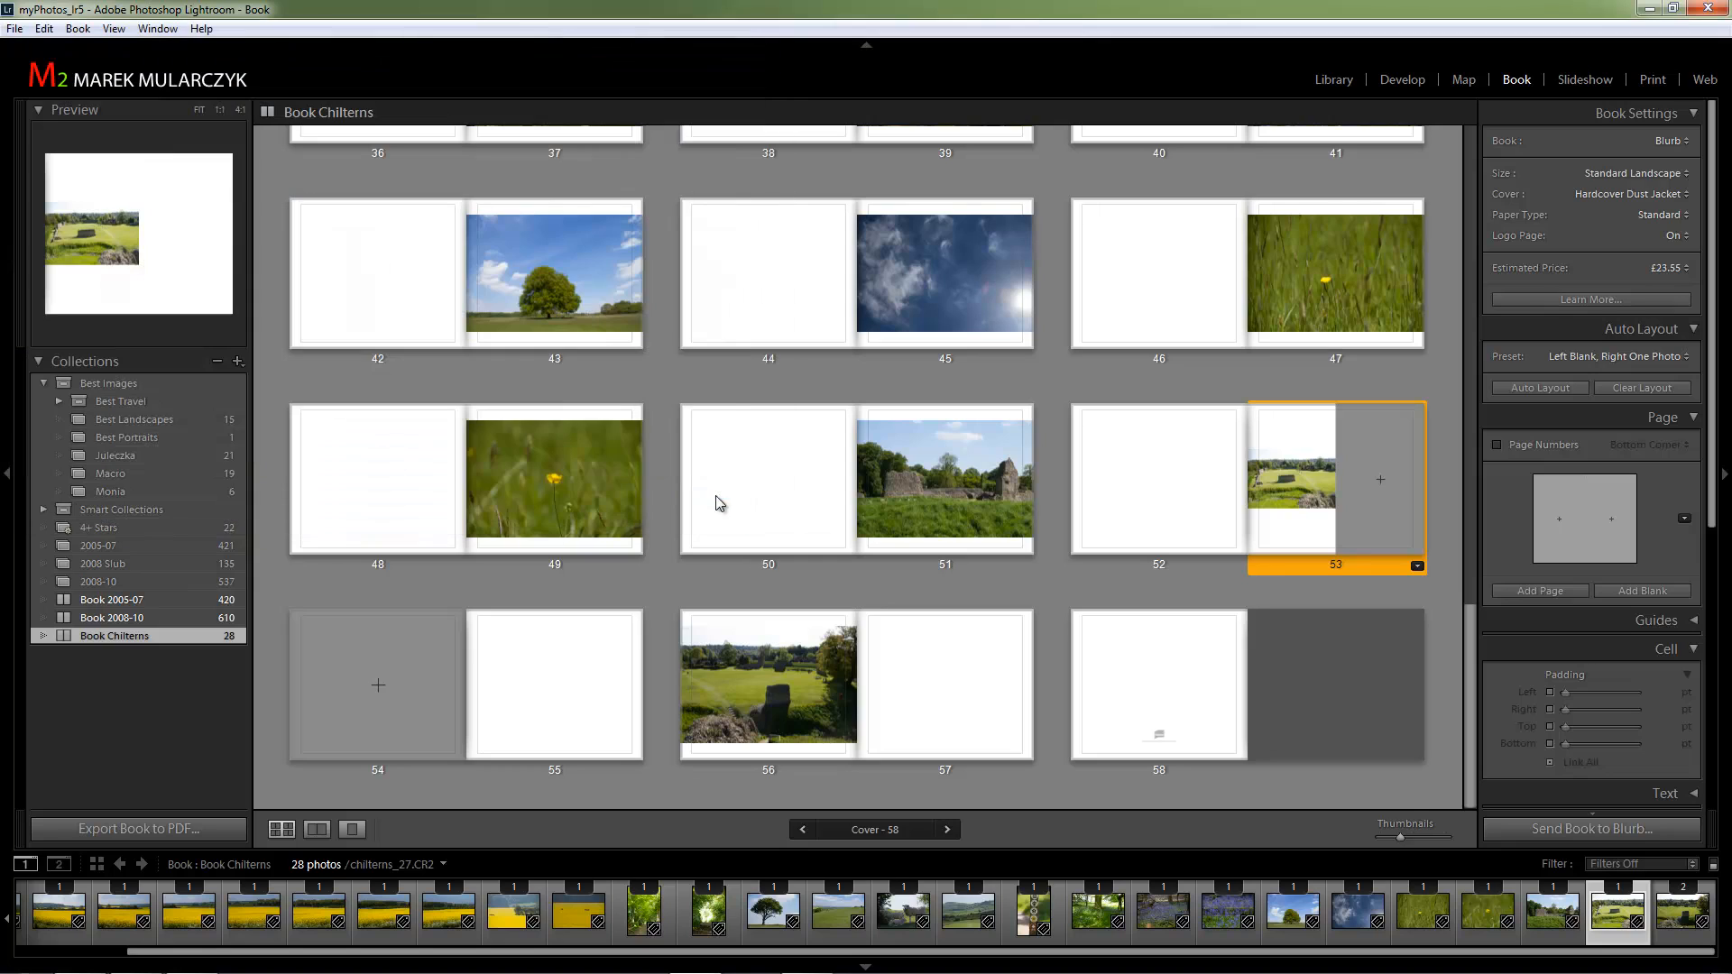
pyautogui.click(920, 385)
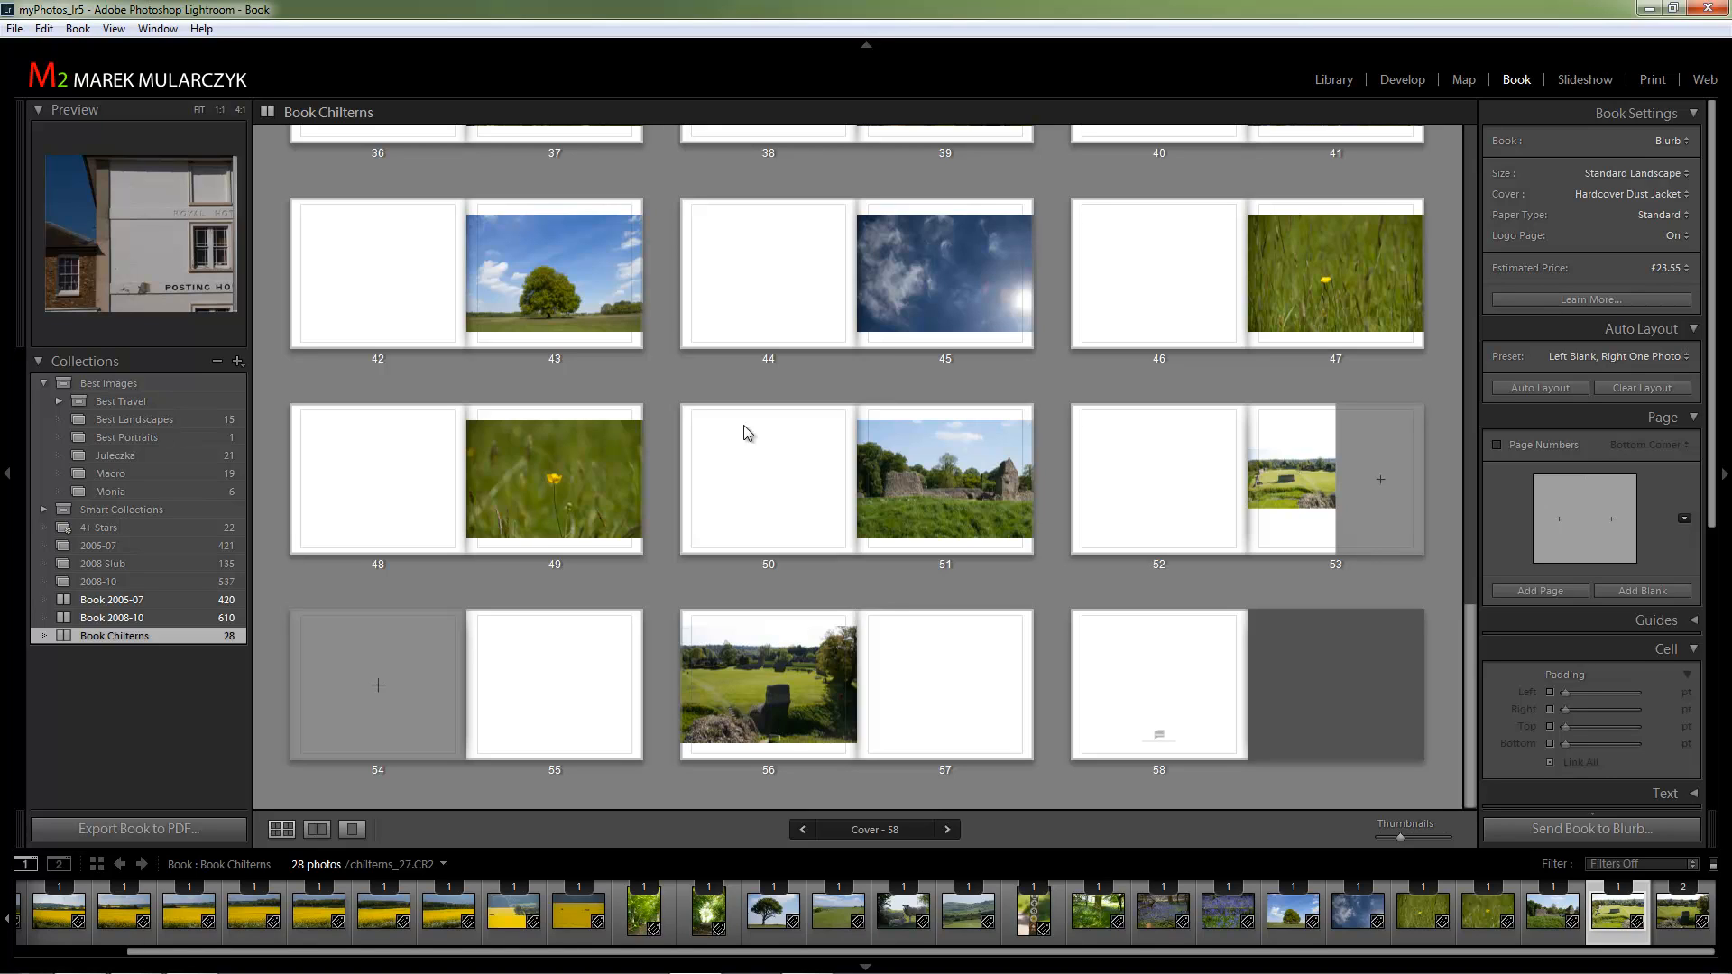
# View the saved Book 2005-07 again and switch back to Book Chilterns.
pyautogui.click(160, 600)
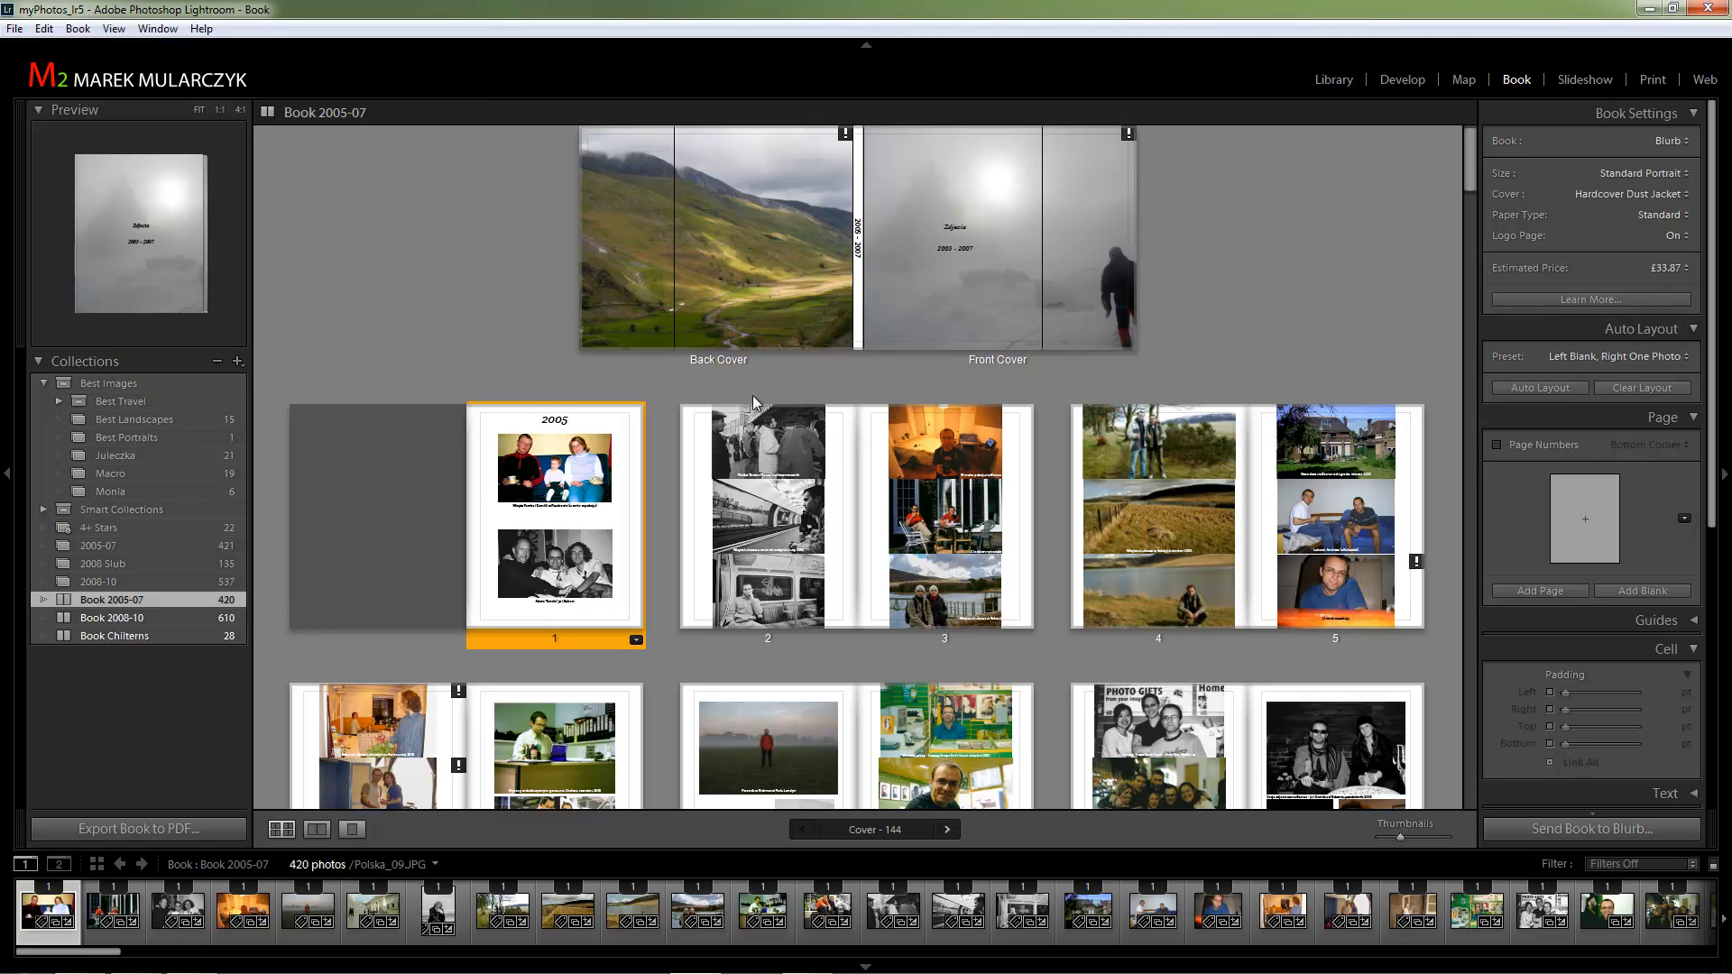
pyautogui.click(133, 634)
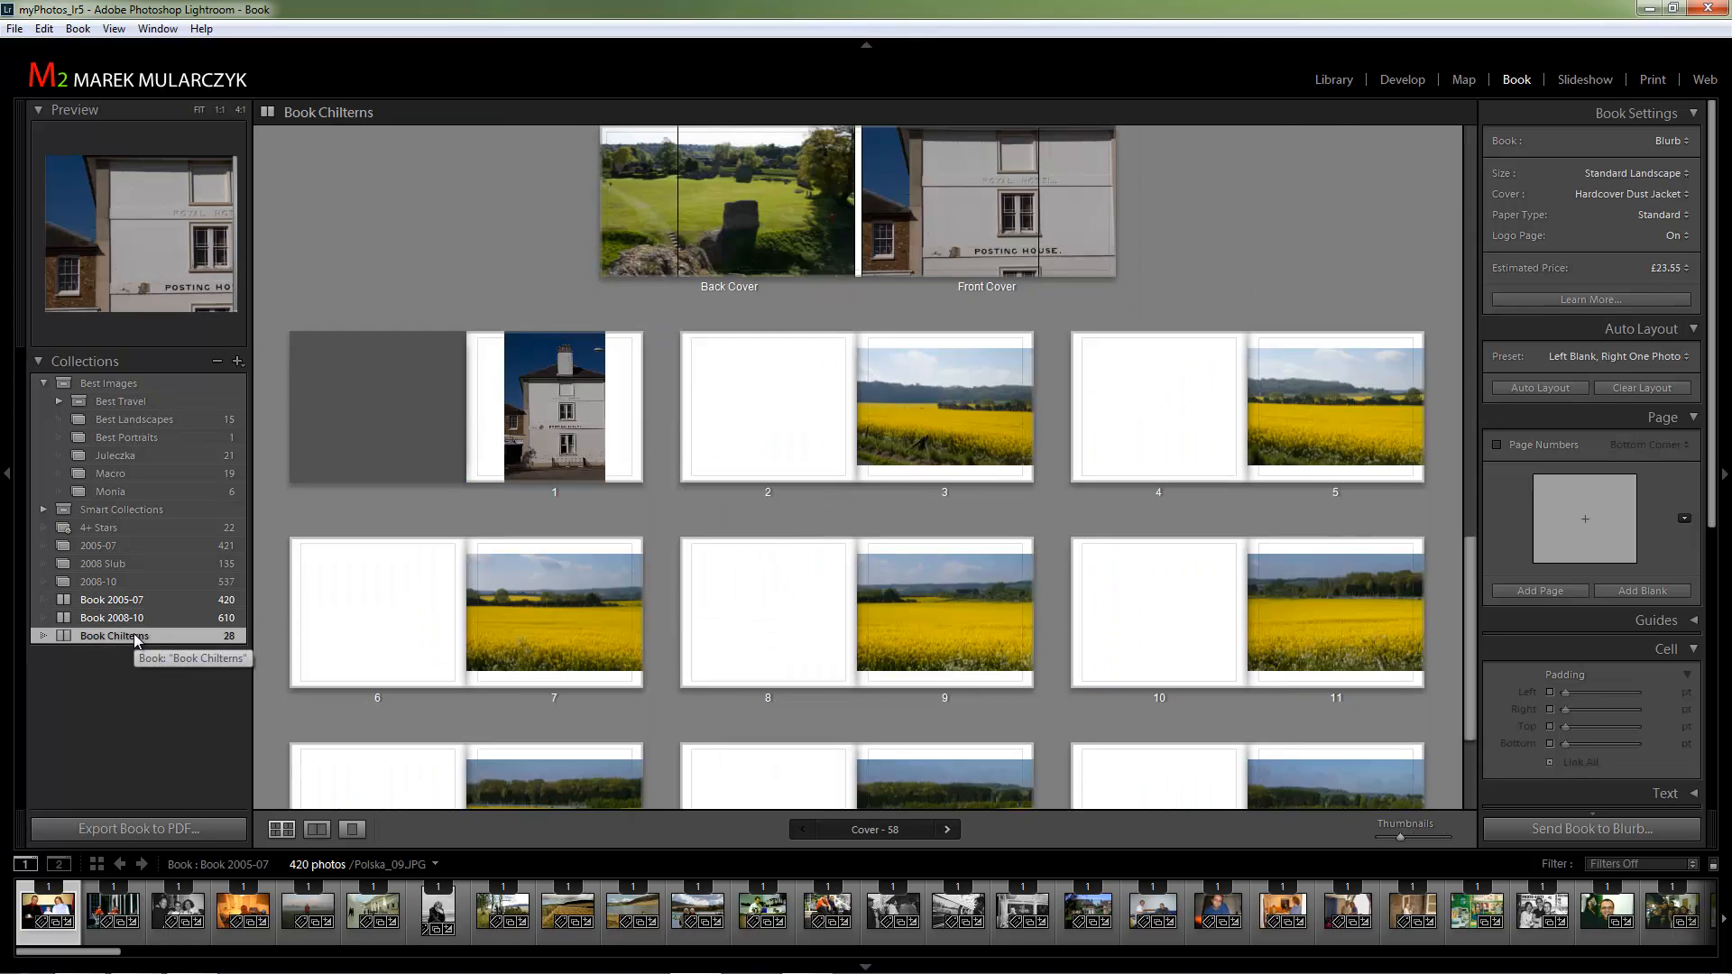